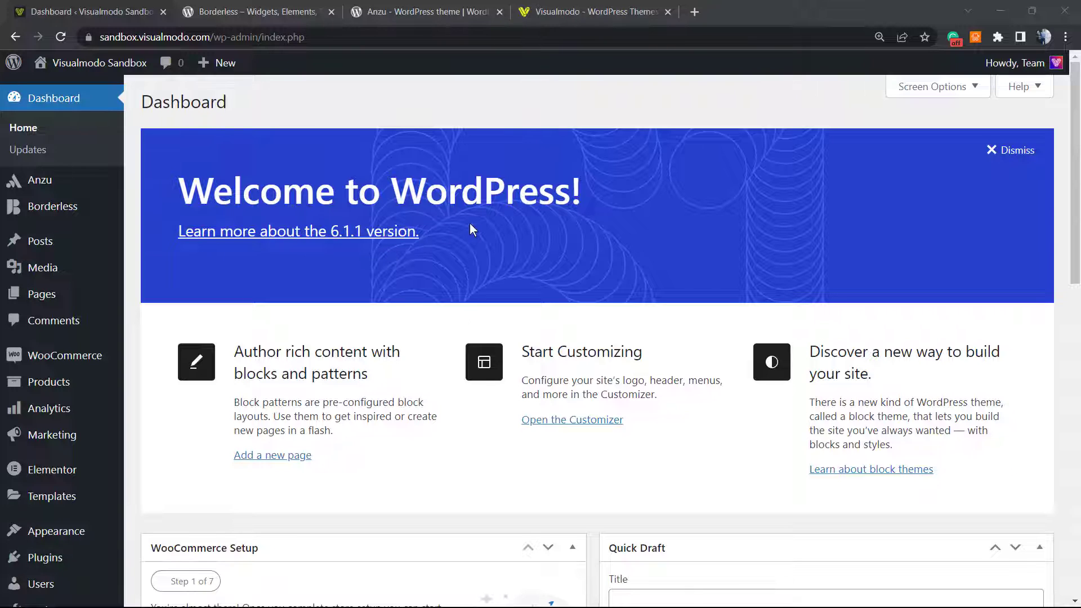
Go to Plugins > Add New and search the directory for 'Easy Updates Manager'
{"action": "mouse_move", "coordinate": [420, 231]}
{"action": "left_mouse_down"}
{"action": "mouse_move", "coordinate": [336, 237]}
{"action": "mouse_move", "coordinate": [372, 237]}
{"action": "left_mouse_up"}
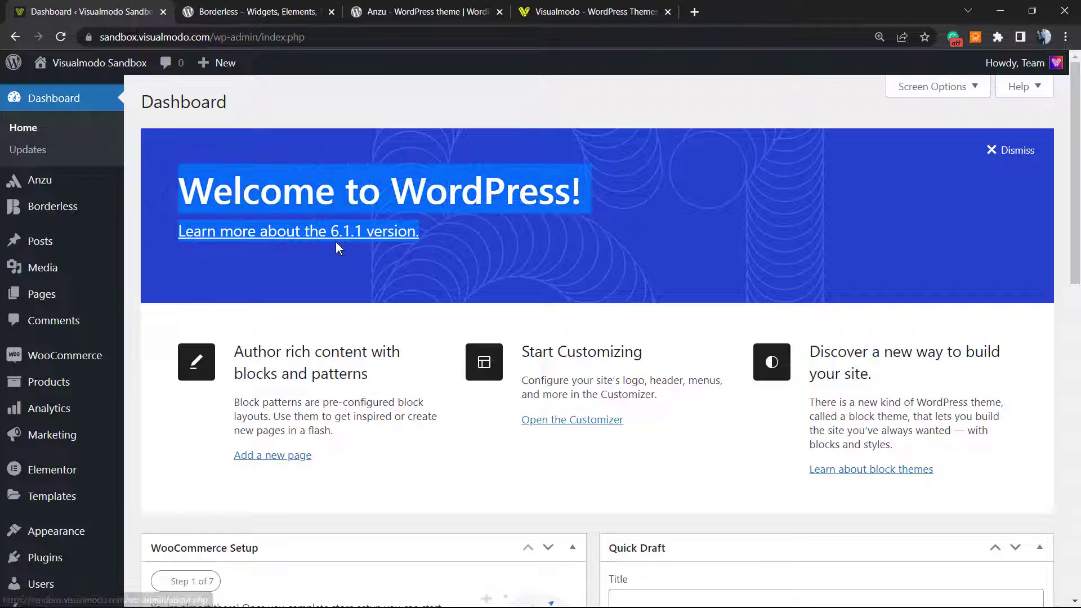
{"action": "left_click", "coordinate": [418, 233]}
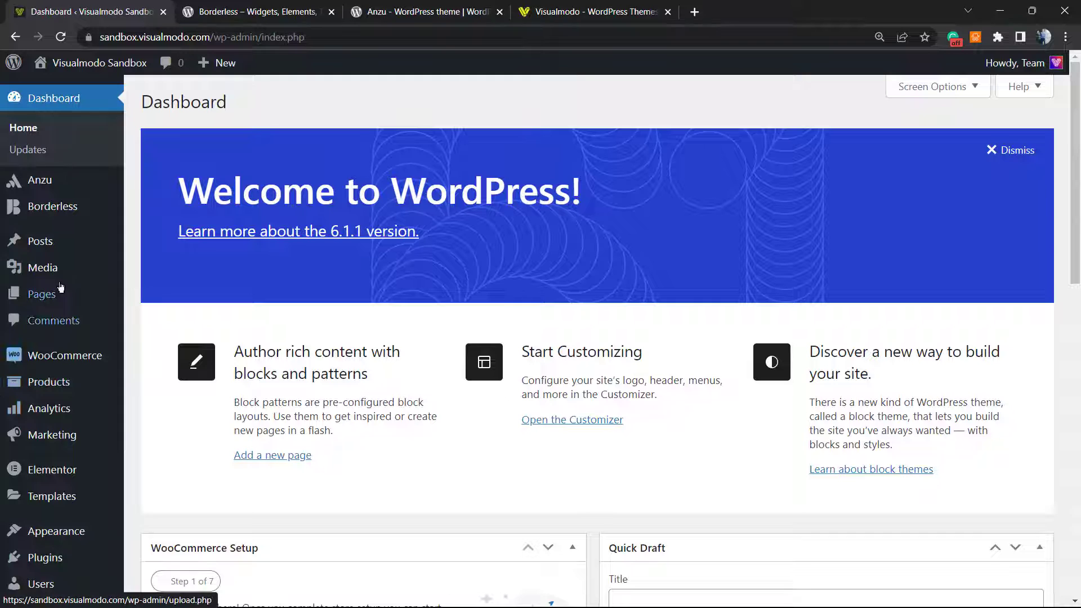
{"action": "scroll", "coordinate": [42, 405], "scroll_direction": "down", "scroll_amount": 2}
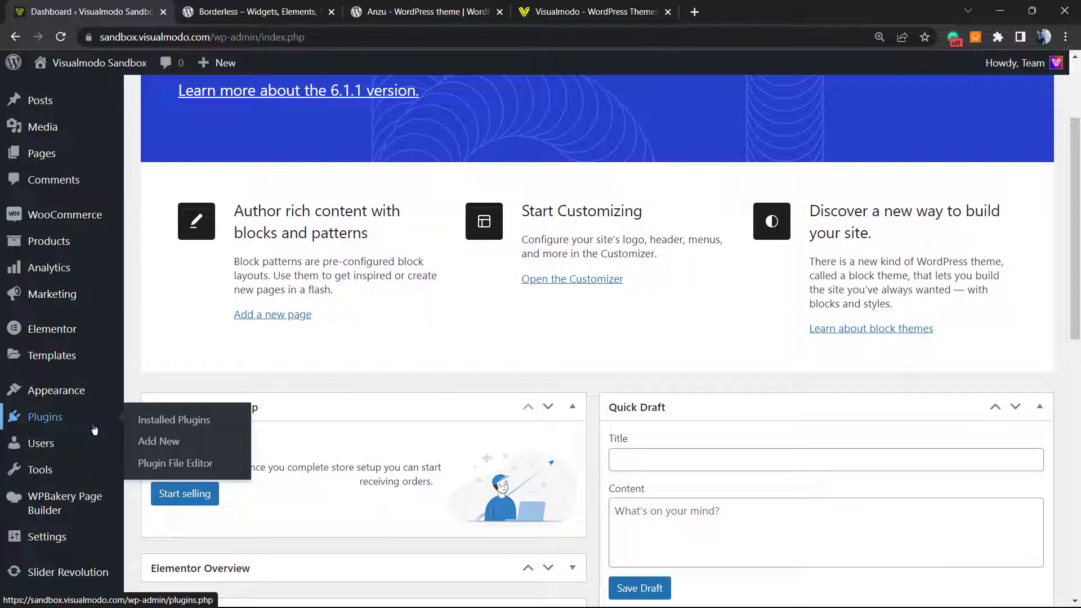
{"action": "left_click", "coordinate": [176, 440]}
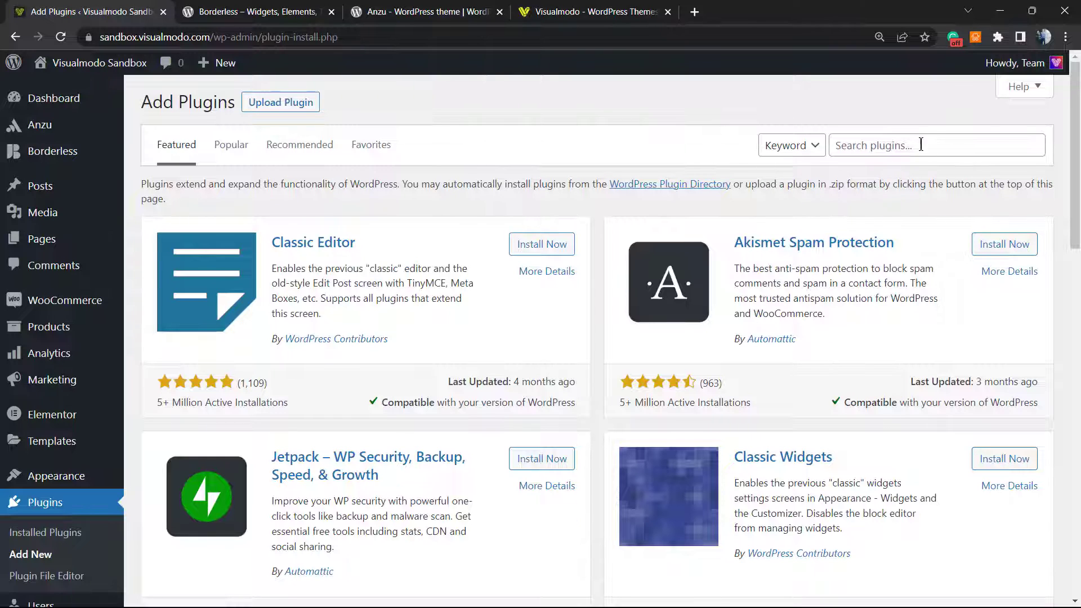
{"action": "left_click", "coordinate": [880, 145]}
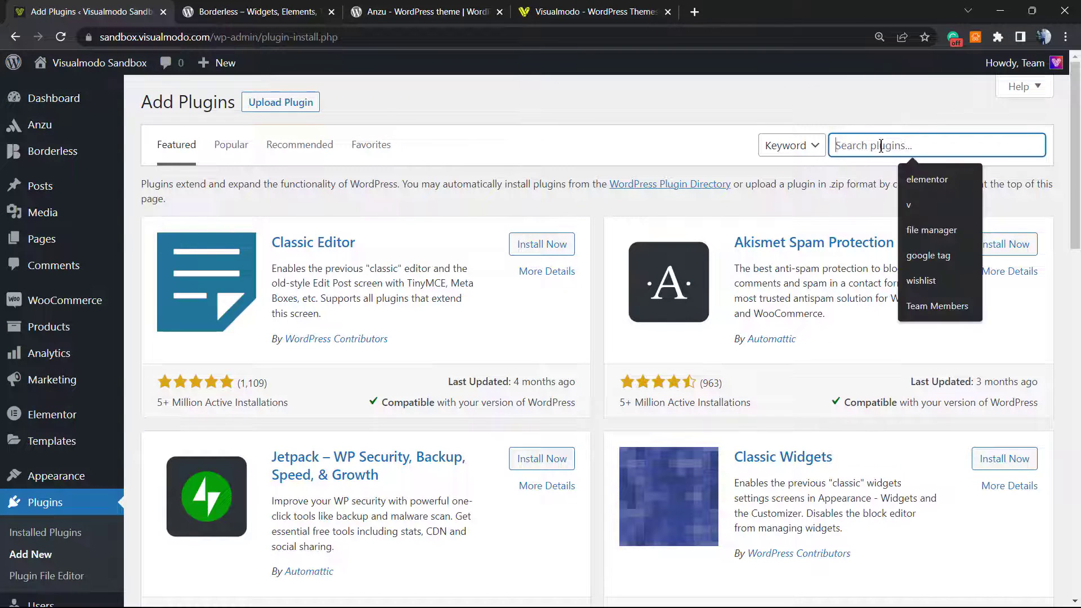
{"action": "type", "text": "Easy Updates Manager"}
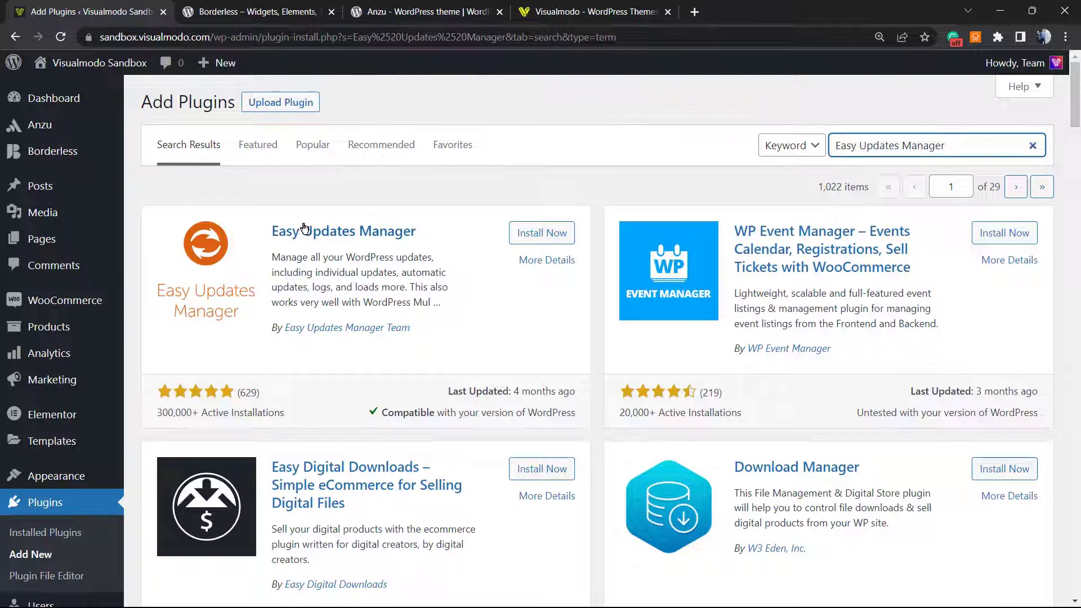
Install the Easy Updates Manager plugin from the results and activate it
{"action": "left_click_drag", "start_coordinate": [416, 231], "coordinate": [336, 232]}
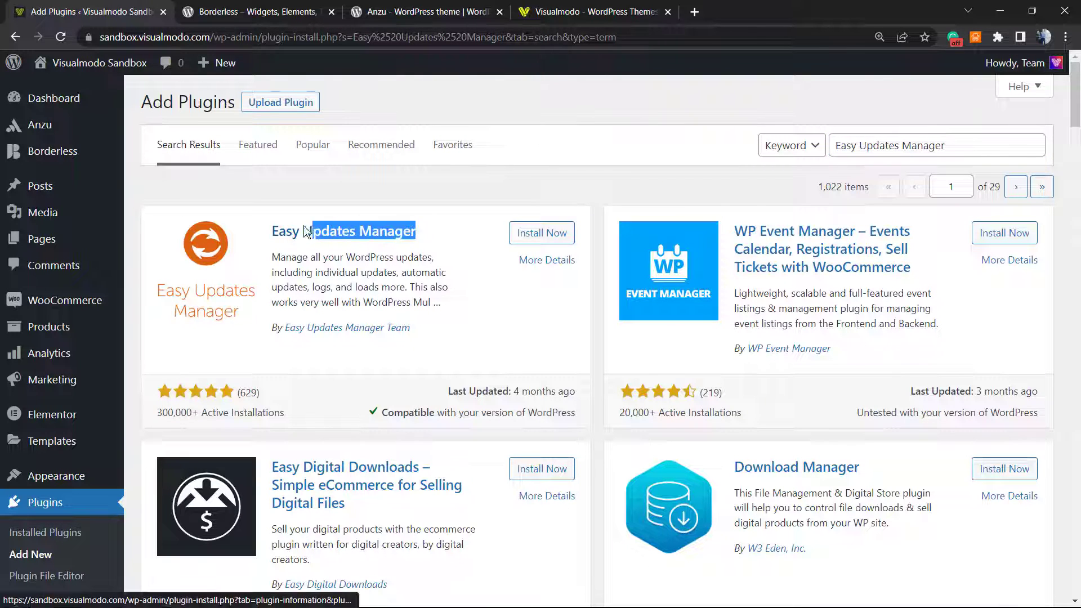
{"action": "left_click", "coordinate": [427, 245]}
{"action": "left_click", "coordinate": [547, 235]}
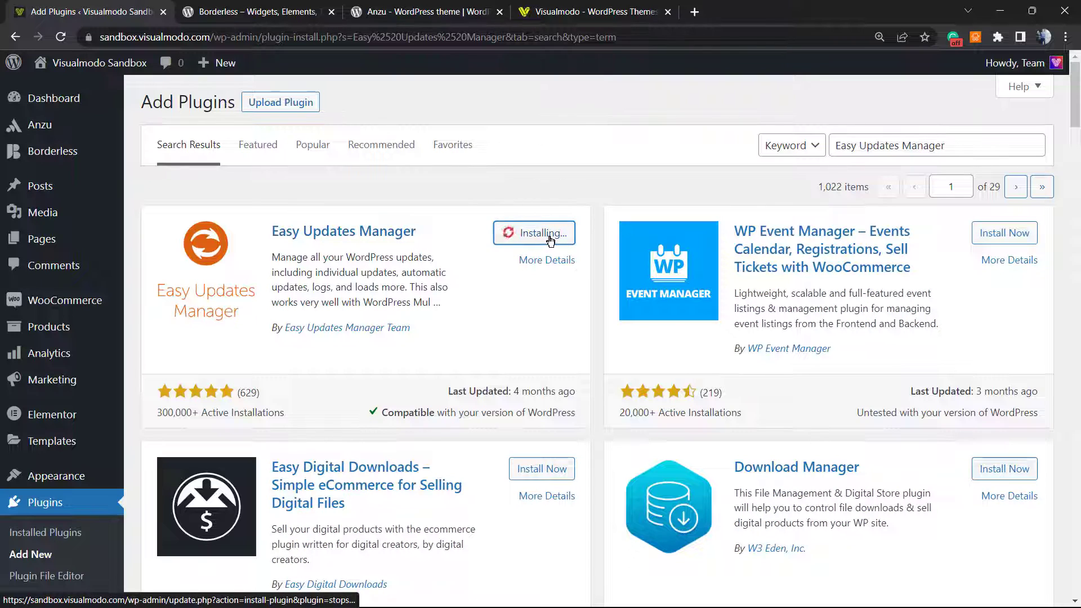
{"action": "left_click", "coordinate": [534, 236]}
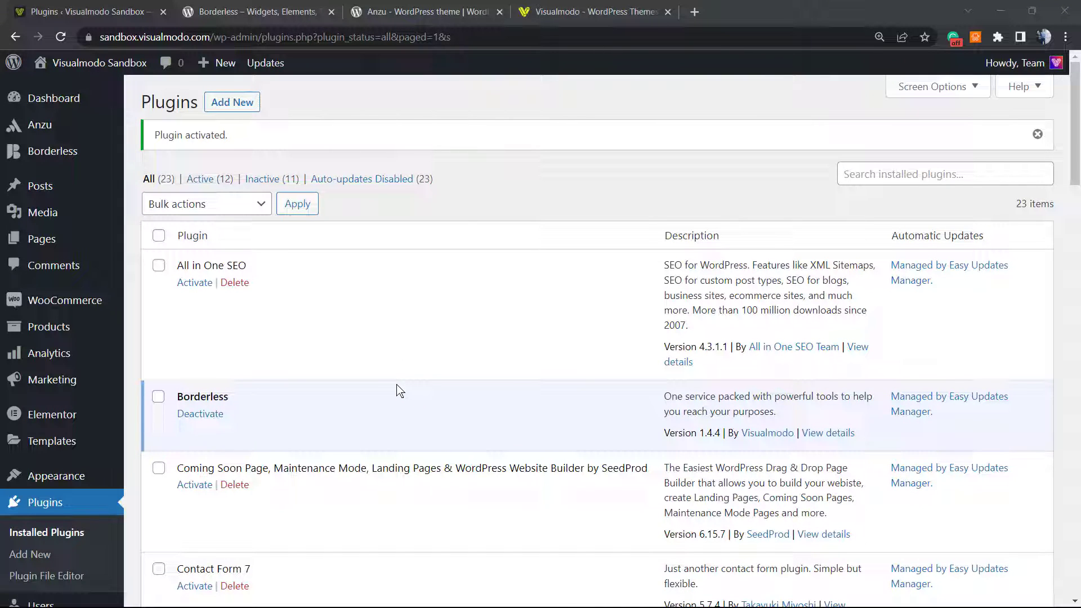
{"action": "scroll", "coordinate": [406, 355], "scroll_direction": "down", "scroll_amount": 2}
{"action": "scroll", "coordinate": [396, 319], "scroll_direction": "down", "scroll_amount": 2}
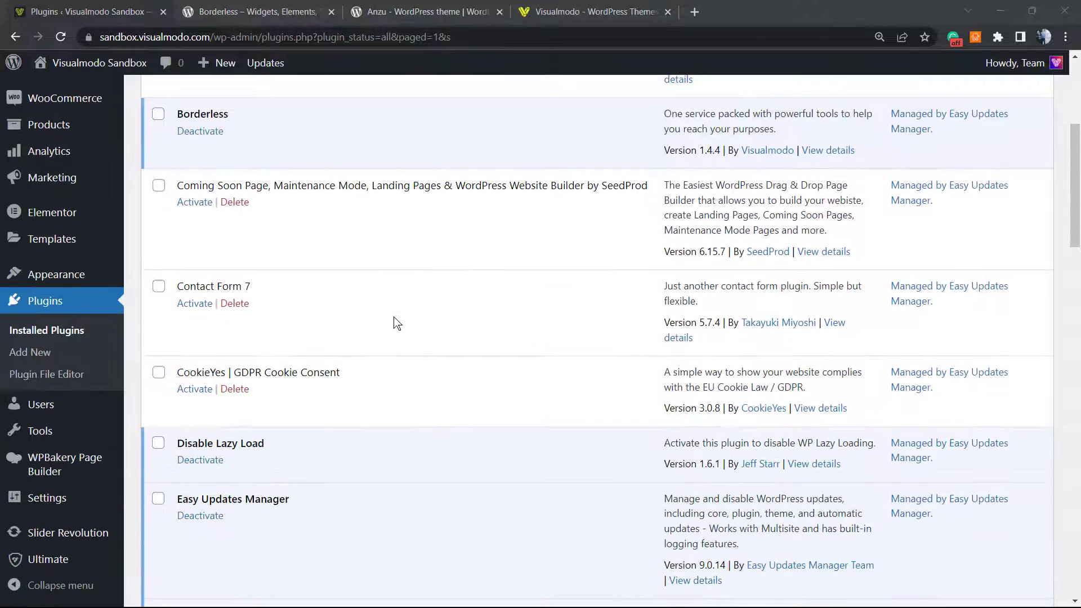
{"action": "scroll", "coordinate": [394, 326], "scroll_direction": "down", "scroll_amount": 3}
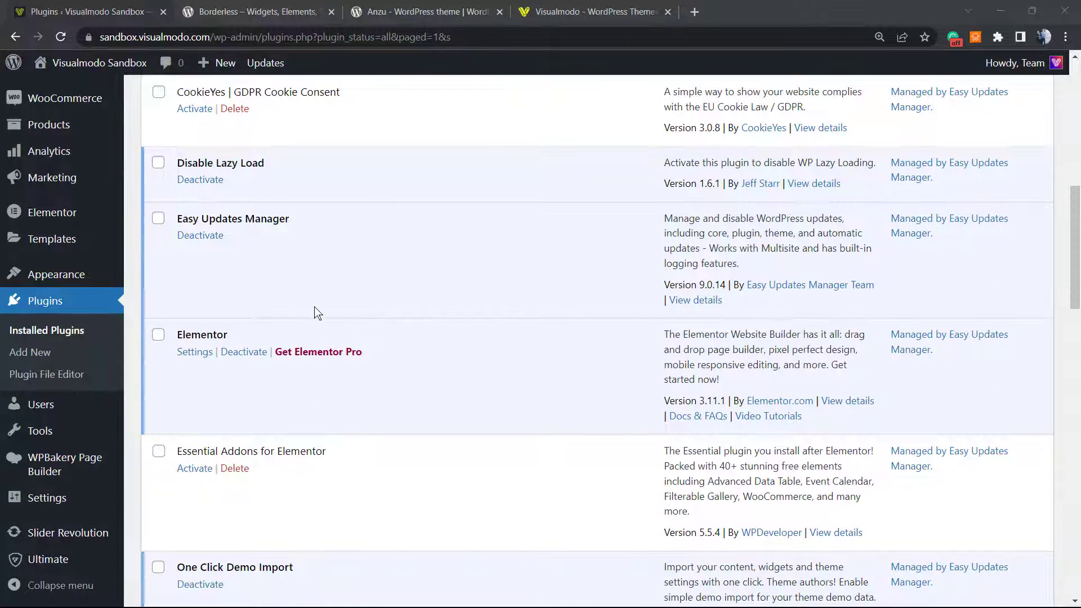
{"action": "scroll", "coordinate": [313, 312], "scroll_direction": "up", "scroll_amount": 1}
Check that Easy Updates Manager is listed as active among the installed plugins
{"action": "triple_click", "coordinate": [250, 293]}
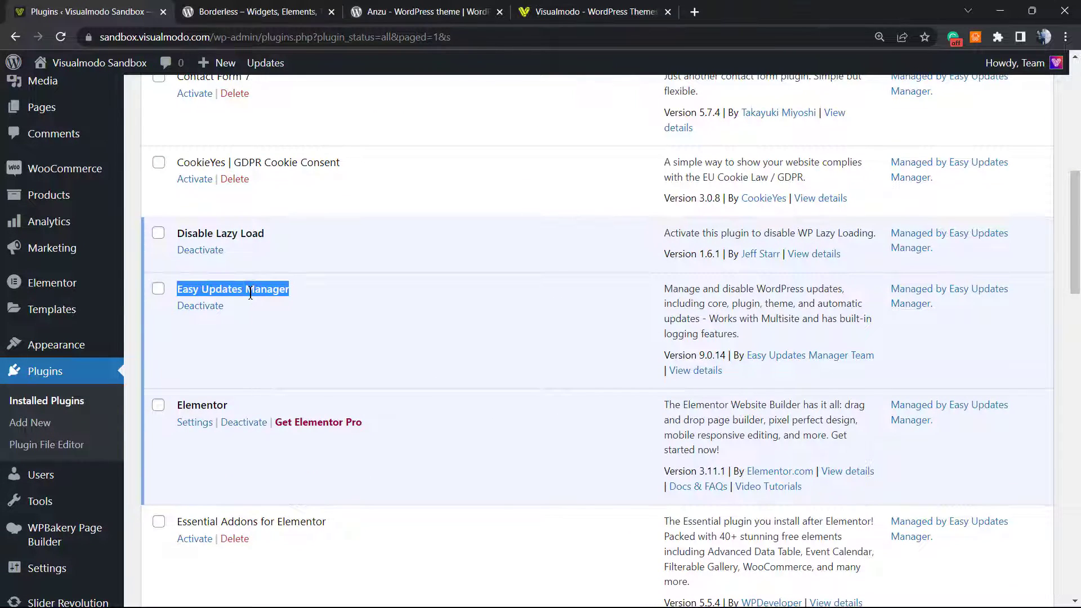
{"action": "scroll", "coordinate": [126, 440], "scroll_direction": "down", "scroll_amount": 3}
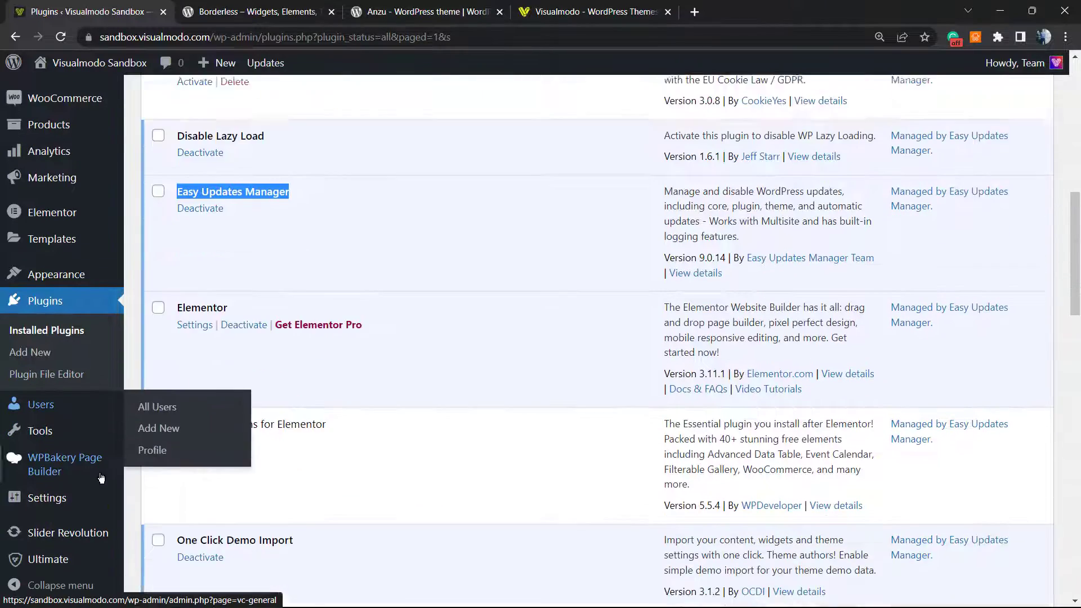
{"action": "scroll", "coordinate": [119, 418], "scroll_direction": "up", "scroll_amount": 1}
{"action": "scroll", "coordinate": [127, 397], "scroll_direction": "up", "scroll_amount": 1}
{"action": "scroll", "coordinate": [127, 393], "scroll_direction": "up", "scroll_amount": 1}
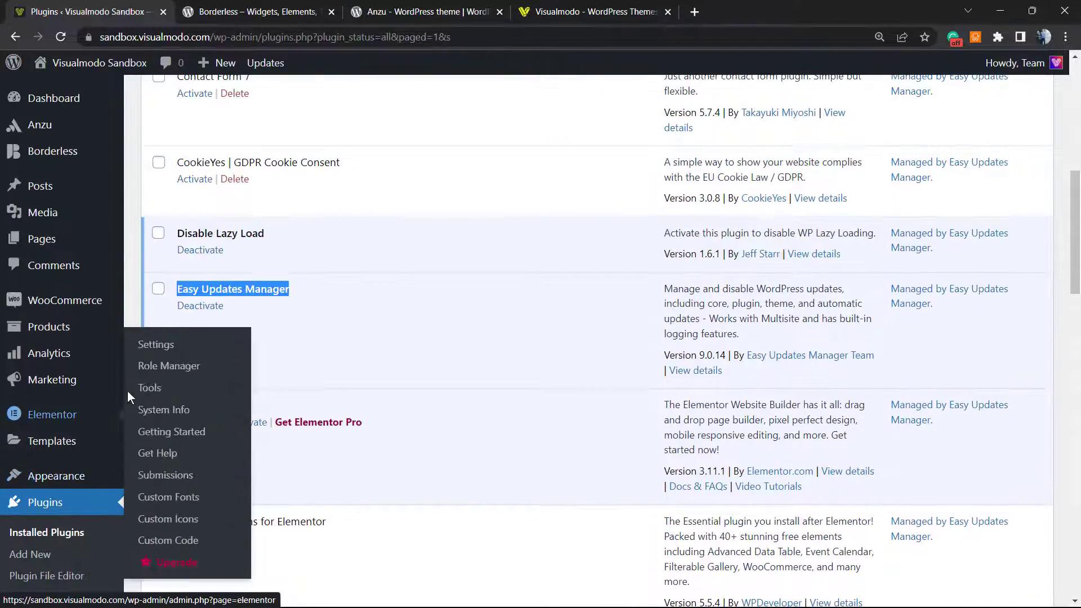
{"action": "scroll", "coordinate": [126, 393], "scroll_direction": "up", "scroll_amount": 1}
{"action": "scroll", "coordinate": [254, 319], "scroll_direction": "up", "scroll_amount": 2}
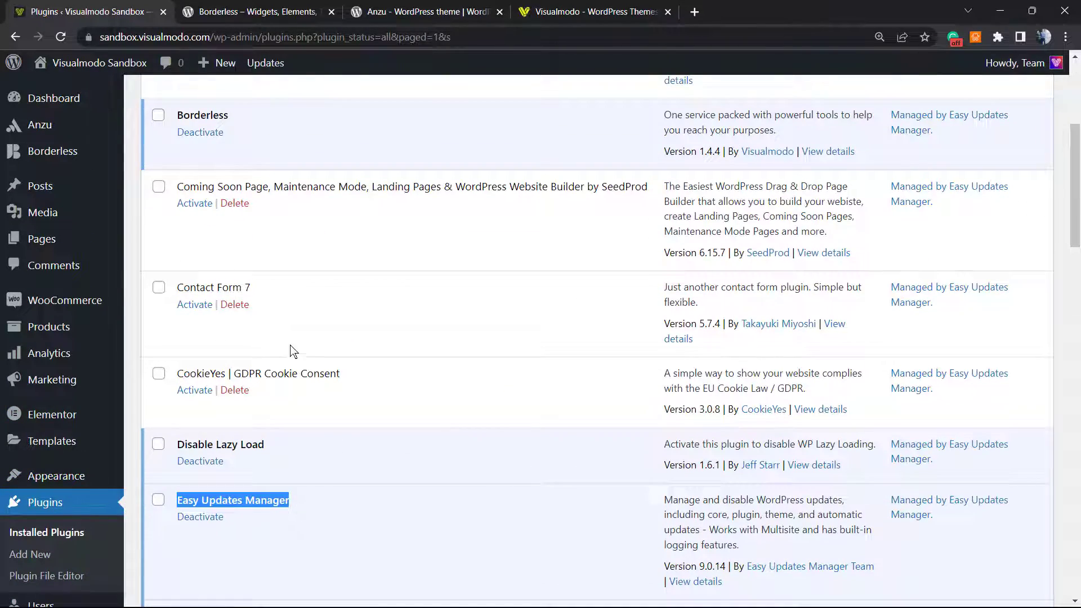
{"action": "left_click", "coordinate": [444, 173]}
{"action": "scroll", "coordinate": [355, 199], "scroll_direction": "up", "scroll_amount": 3}
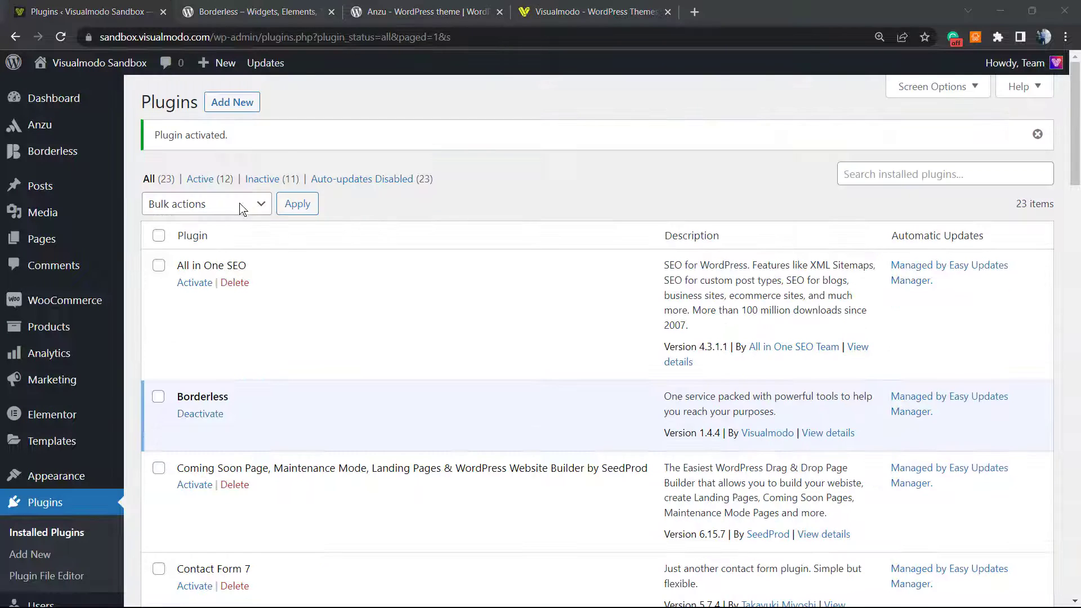
{"action": "mouse_move", "coordinate": [53, 98]}
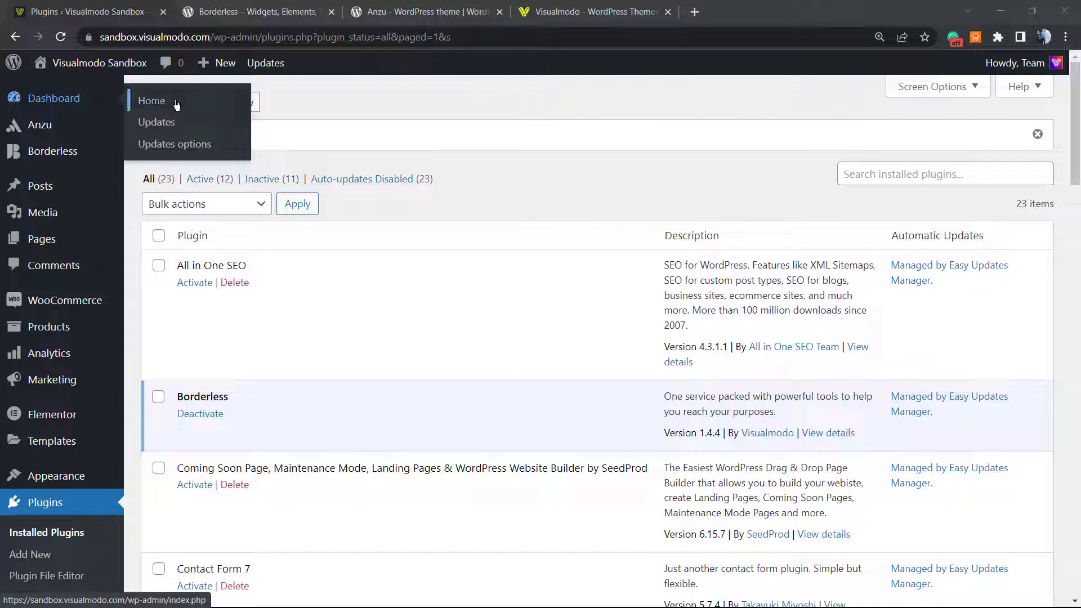
Open Dashboard > Updates Options and dismiss the thank-you notice for 6 months
{"action": "left_click", "coordinate": [194, 145]}
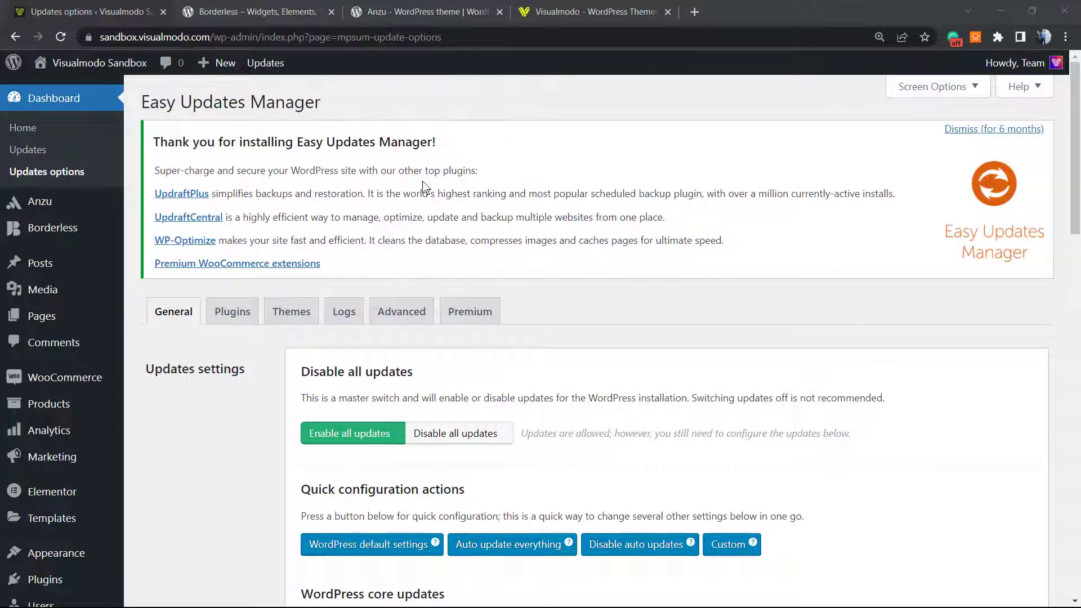
{"action": "left_click", "coordinate": [971, 128]}
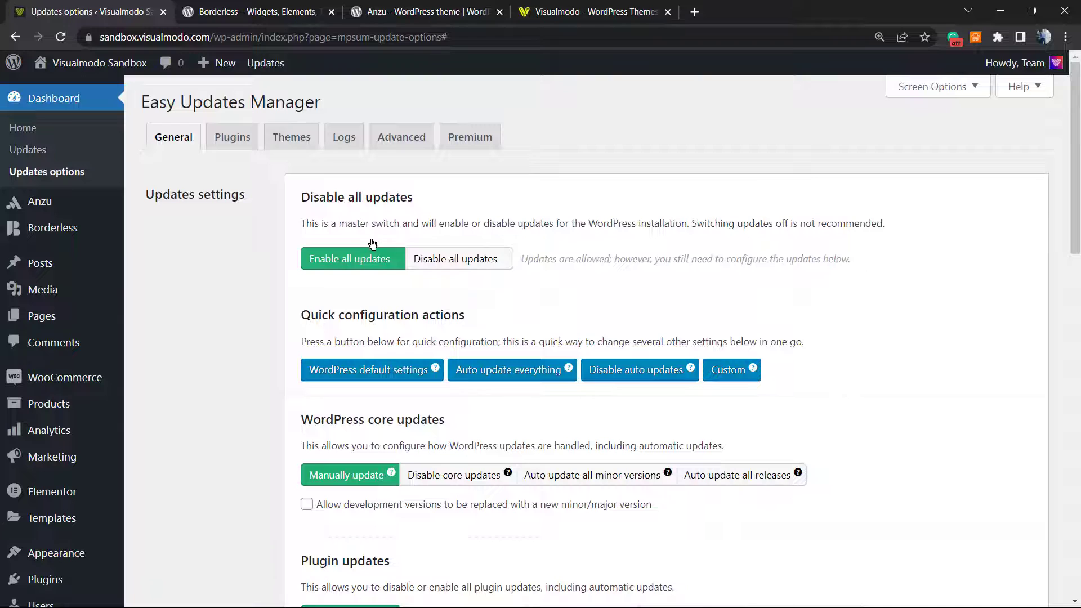
{"action": "triple_click", "coordinate": [372, 196]}
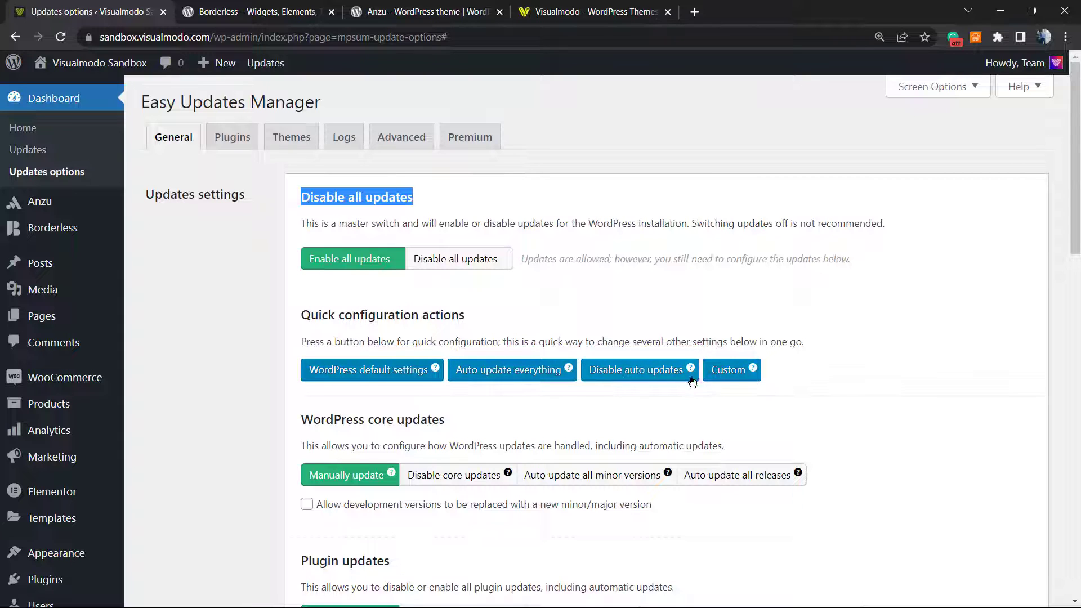
{"action": "scroll", "coordinate": [422, 397], "scroll_direction": "down", "scroll_amount": 1}
Set core updates to 'Auto update all releases' and enable translation auto-updates
{"action": "triple_click", "coordinate": [344, 351]}
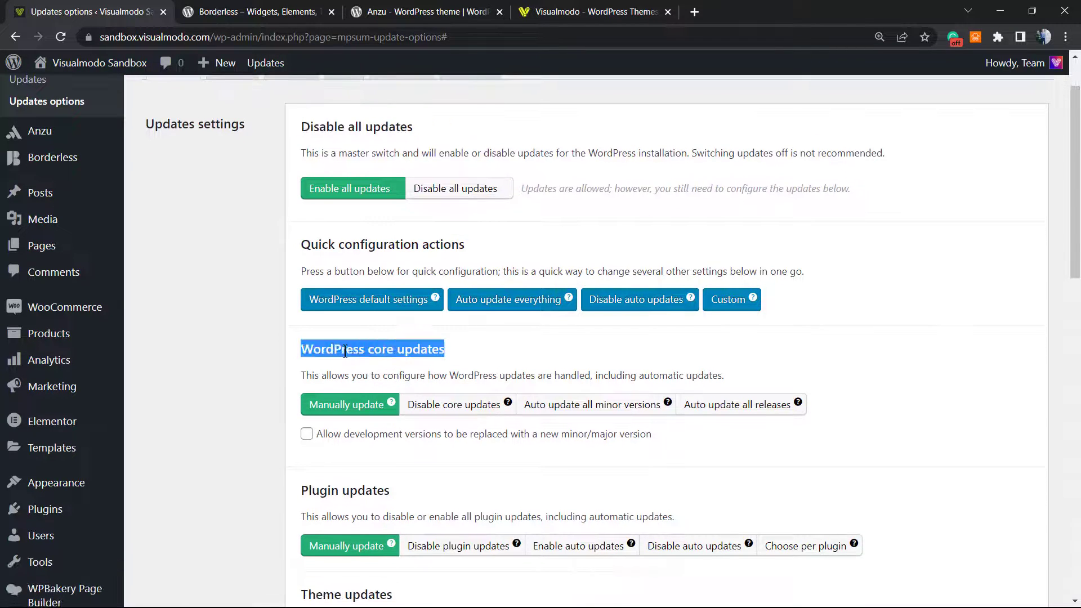
{"action": "scroll", "coordinate": [344, 351], "scroll_direction": "down", "scroll_amount": 2}
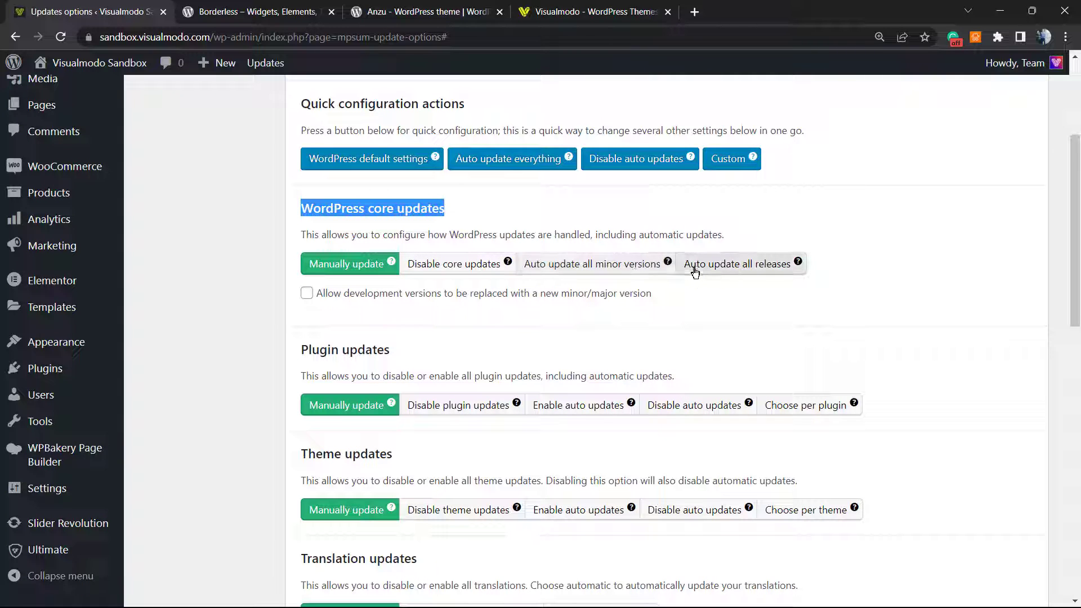
{"action": "left_click", "coordinate": [724, 264]}
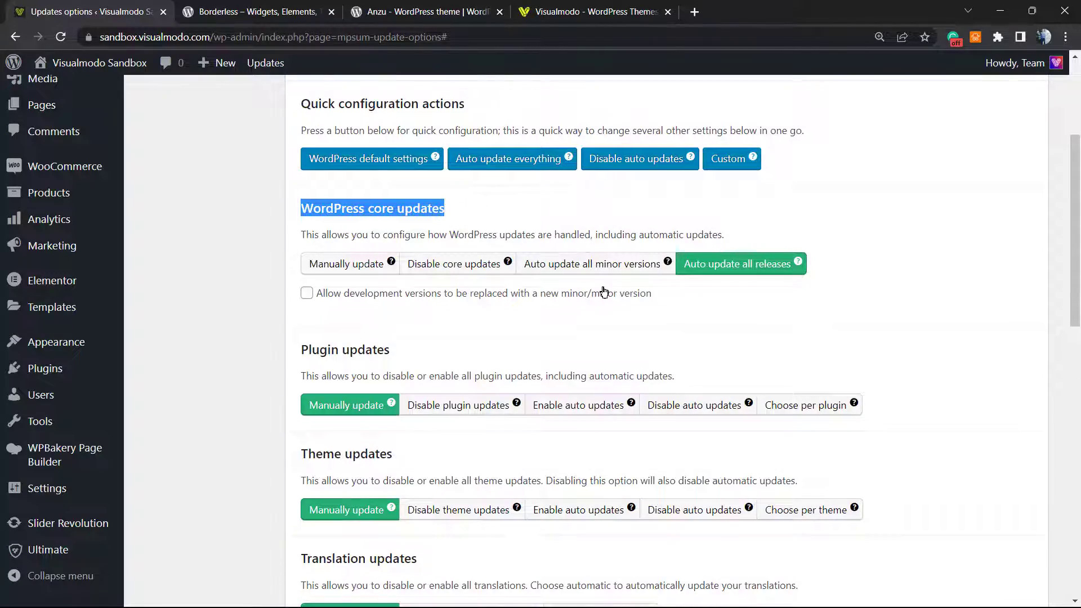
{"action": "scroll", "coordinate": [586, 306], "scroll_direction": "up", "scroll_amount": 2}
{"action": "scroll", "coordinate": [500, 310], "scroll_direction": "down", "scroll_amount": 5}
{"action": "scroll", "coordinate": [482, 313], "scroll_direction": "down", "scroll_amount": 4}
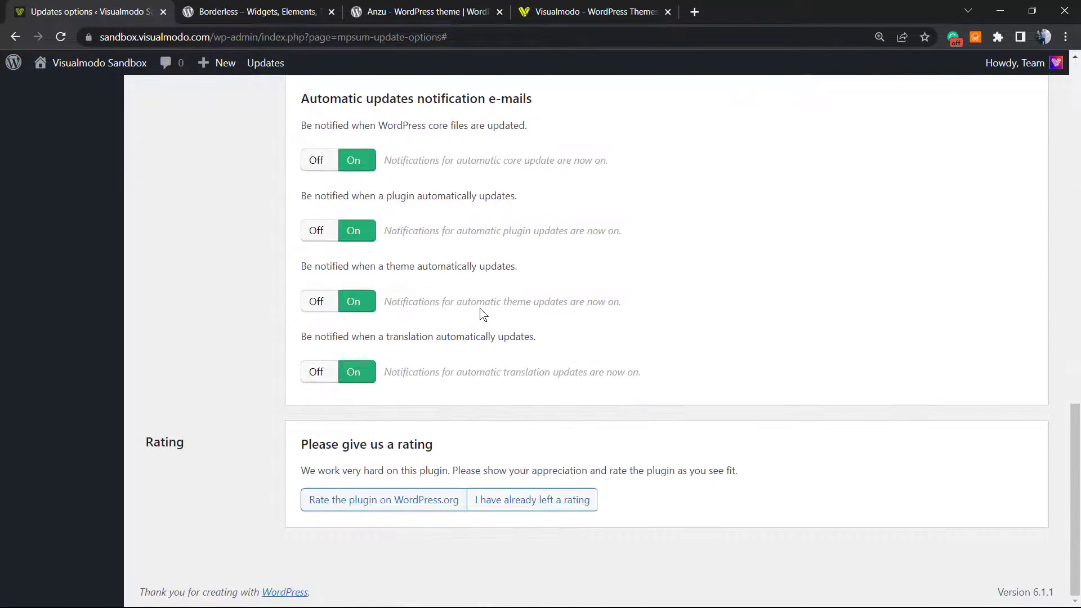
{"action": "scroll", "coordinate": [476, 312], "scroll_direction": "up", "scroll_amount": 5}
{"action": "scroll", "coordinate": [461, 321], "scroll_direction": "up", "scroll_amount": 5}
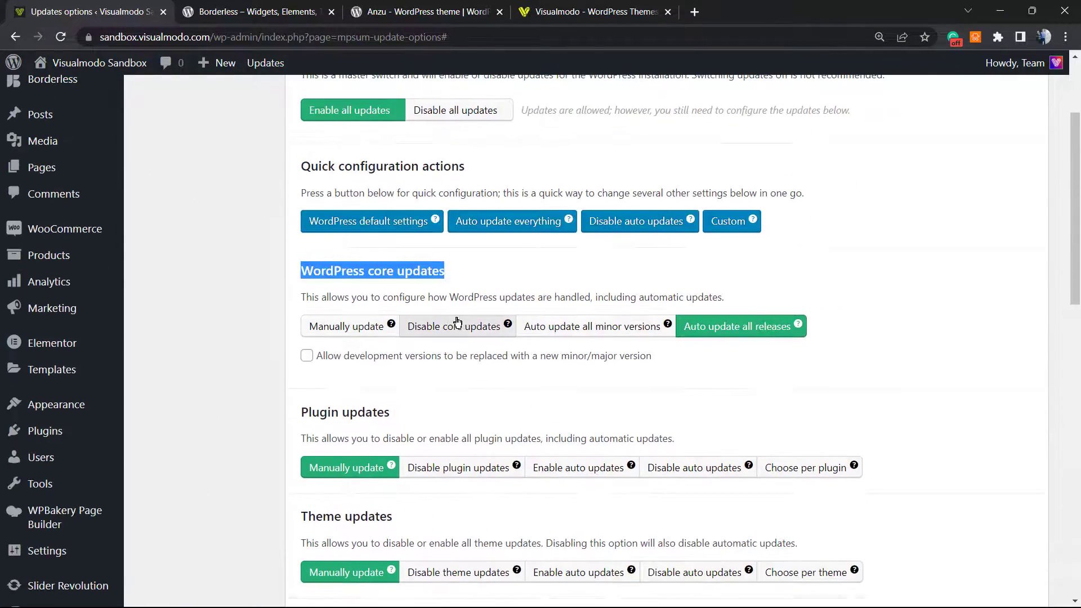
{"action": "scroll", "coordinate": [448, 336], "scroll_direction": "down", "scroll_amount": 2}
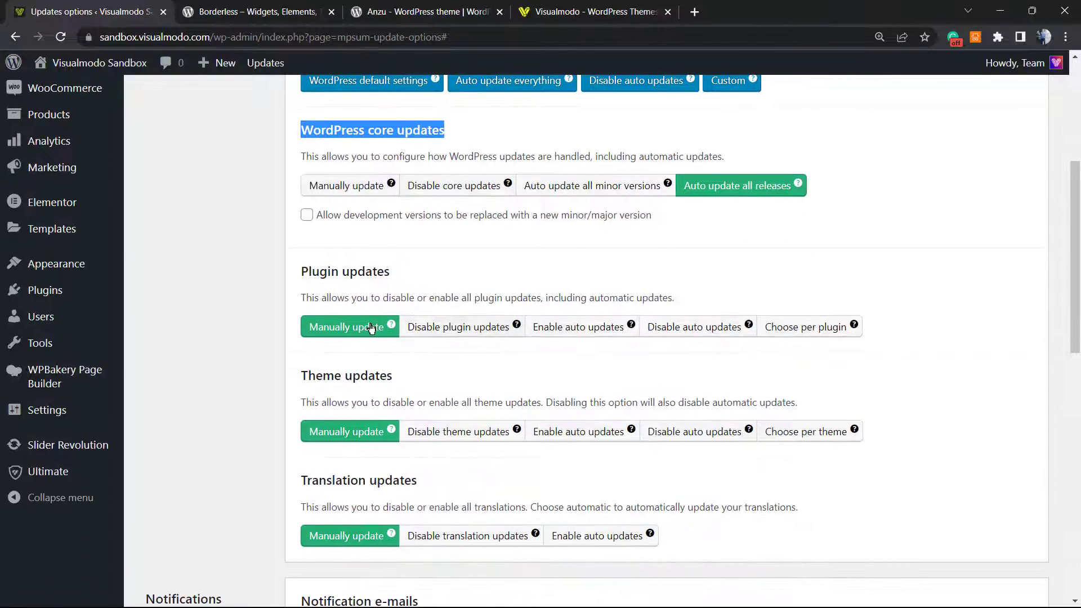
{"action": "scroll", "coordinate": [405, 355], "scroll_direction": "down", "scroll_amount": 2}
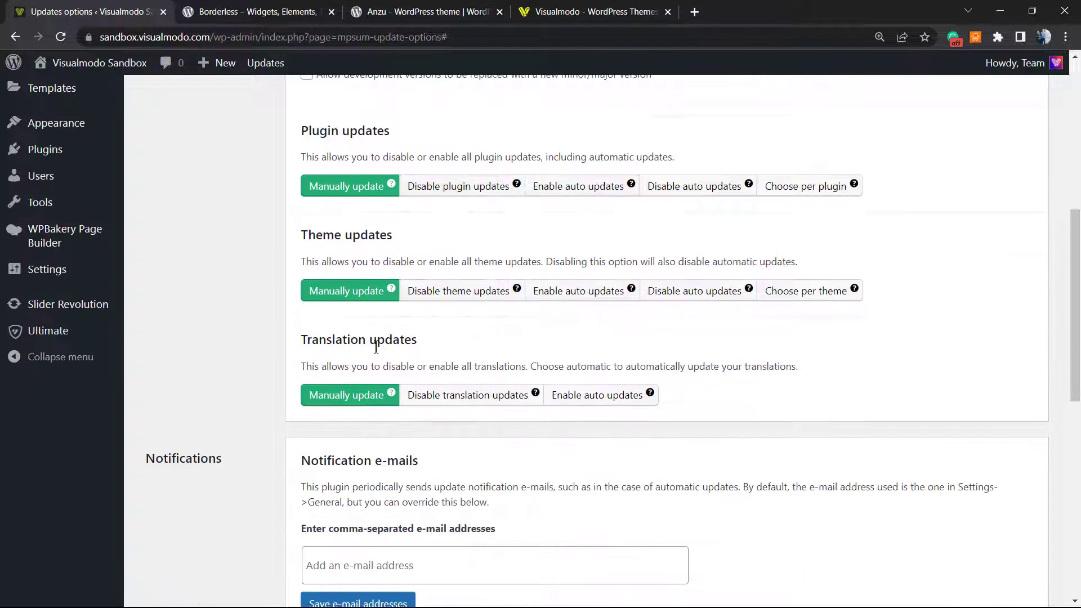
{"action": "left_click", "coordinate": [629, 400]}
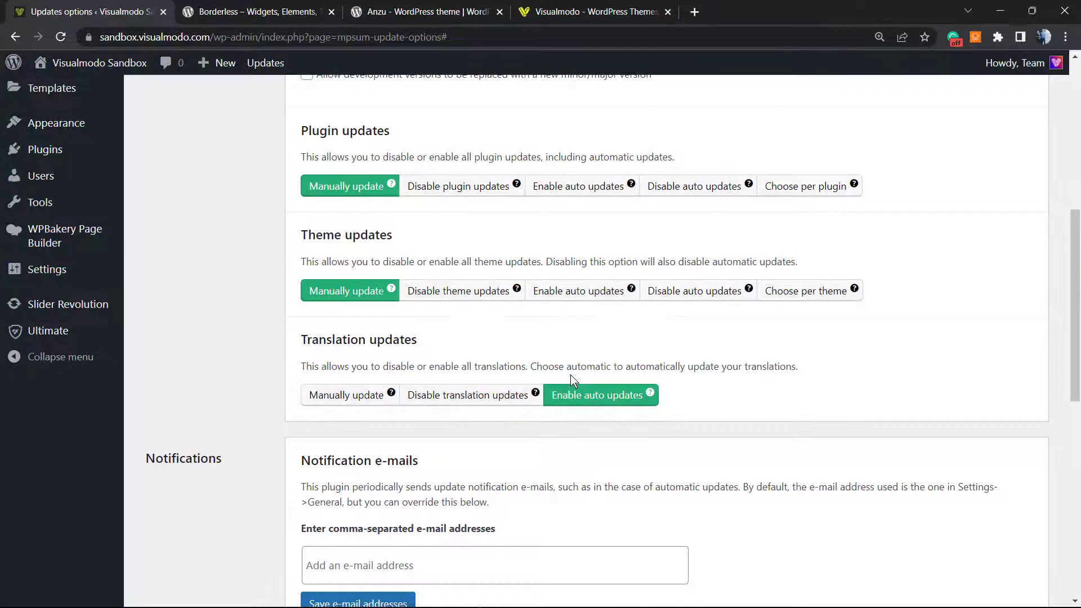
{"action": "scroll", "coordinate": [410, 406], "scroll_direction": "down", "scroll_amount": 2}
{"action": "scroll", "coordinate": [352, 330], "scroll_direction": "down", "scroll_amount": 2}
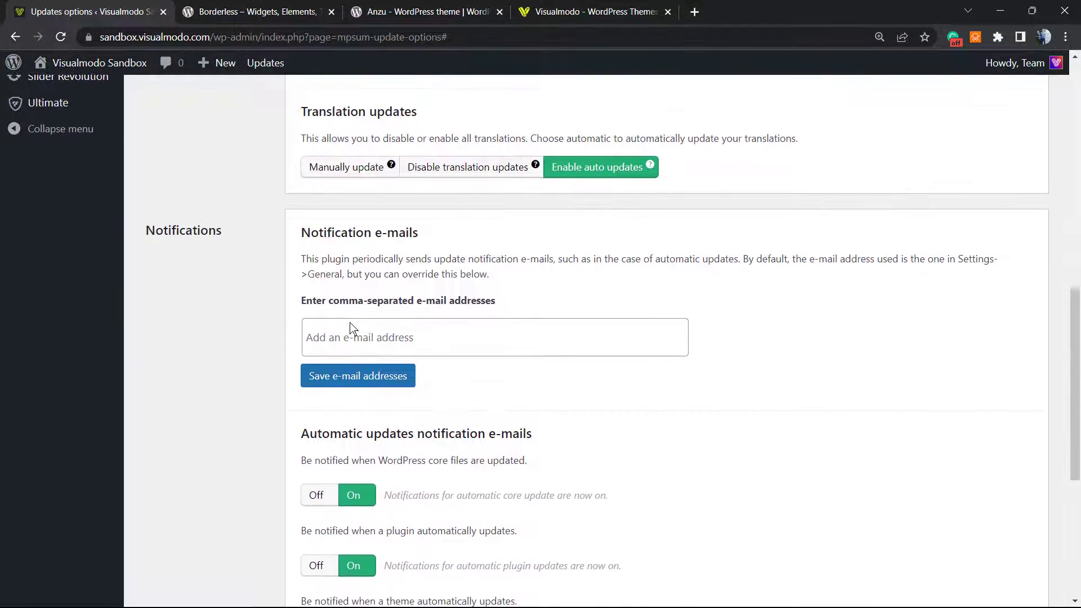
{"action": "scroll", "coordinate": [350, 320], "scroll_direction": "up", "scroll_amount": 1}
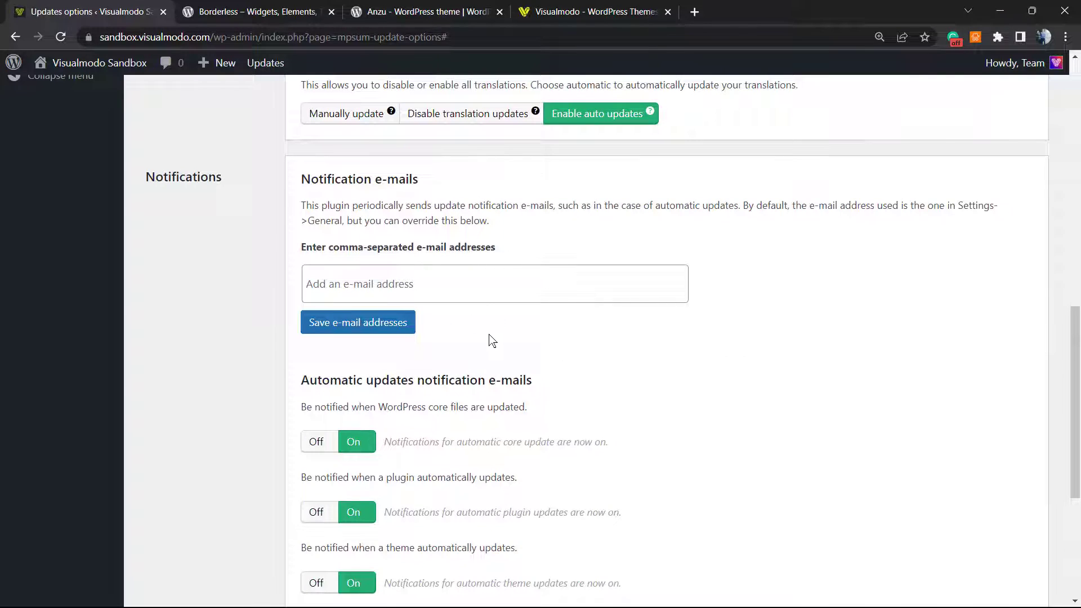
{"action": "scroll", "coordinate": [389, 363], "scroll_direction": "down", "scroll_amount": 1}
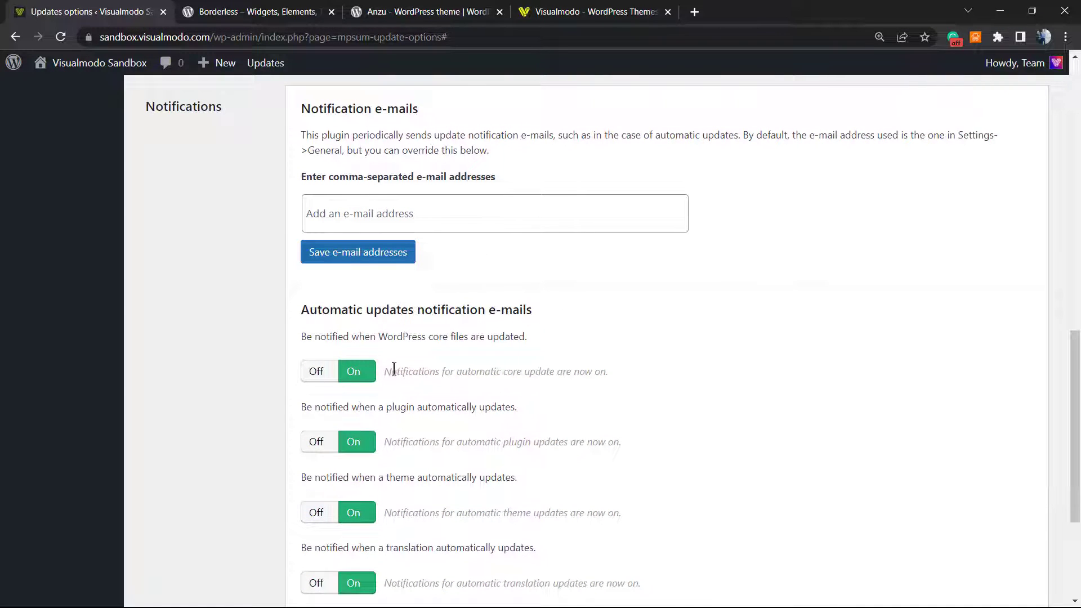
{"action": "scroll", "coordinate": [397, 371], "scroll_direction": "down", "scroll_amount": 3}
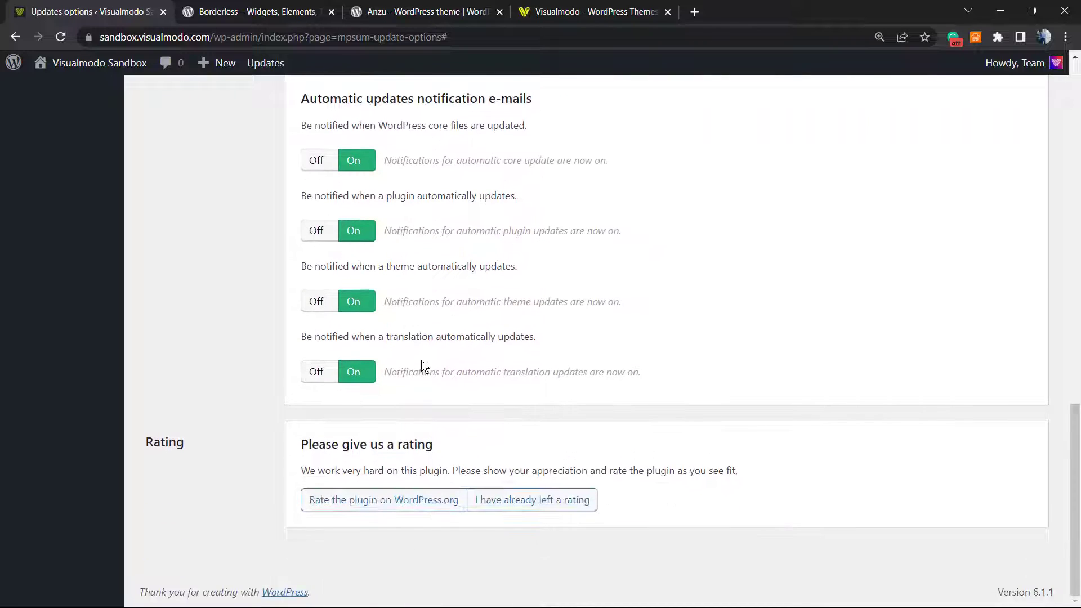
{"action": "scroll", "coordinate": [423, 367], "scroll_direction": "up", "scroll_amount": 2}
{"action": "scroll", "coordinate": [406, 363], "scroll_direction": "up", "scroll_amount": 10}
{"action": "scroll", "coordinate": [358, 357], "scroll_direction": "up", "scroll_amount": 2}
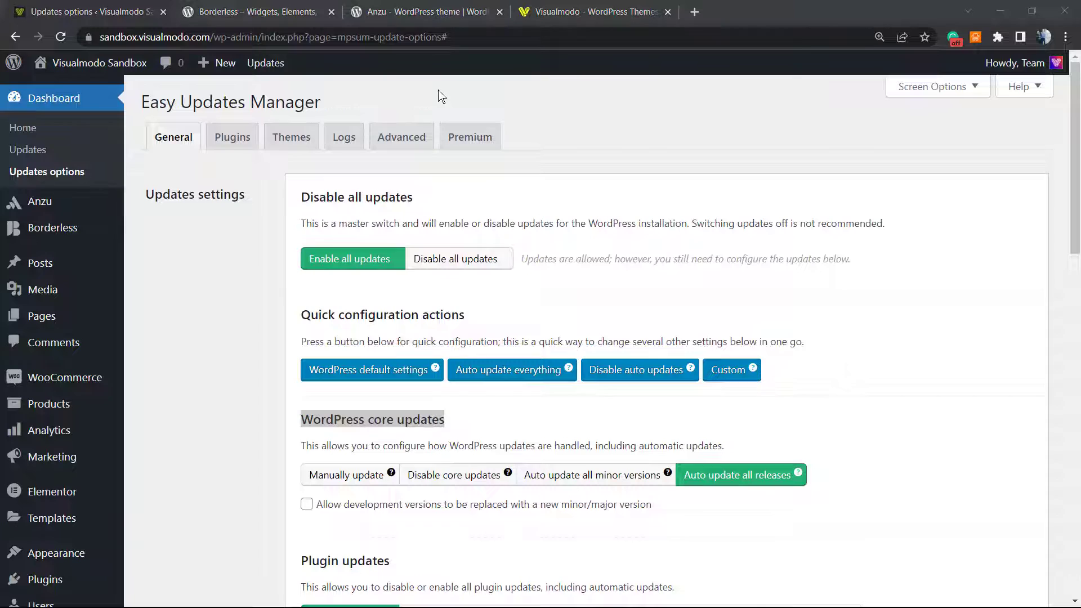
Review the Plugins and Themes update tabs, then view the empty Logs tab
{"action": "left_click", "coordinate": [234, 148]}
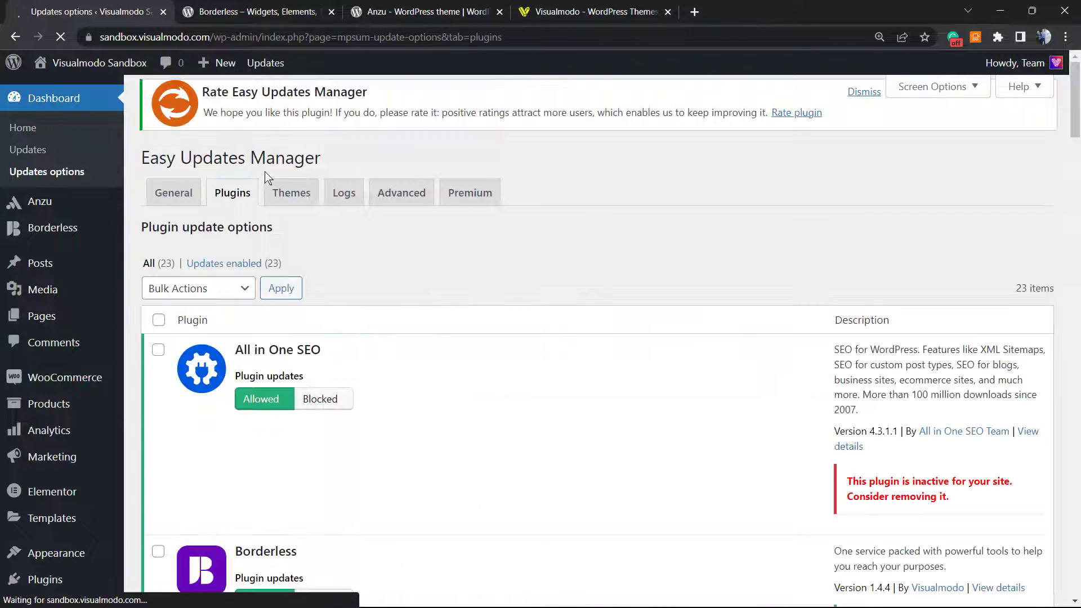
{"action": "scroll", "coordinate": [302, 237], "scroll_direction": "down", "scroll_amount": 2}
{"action": "scroll", "coordinate": [303, 238], "scroll_direction": "down", "scroll_amount": 1}
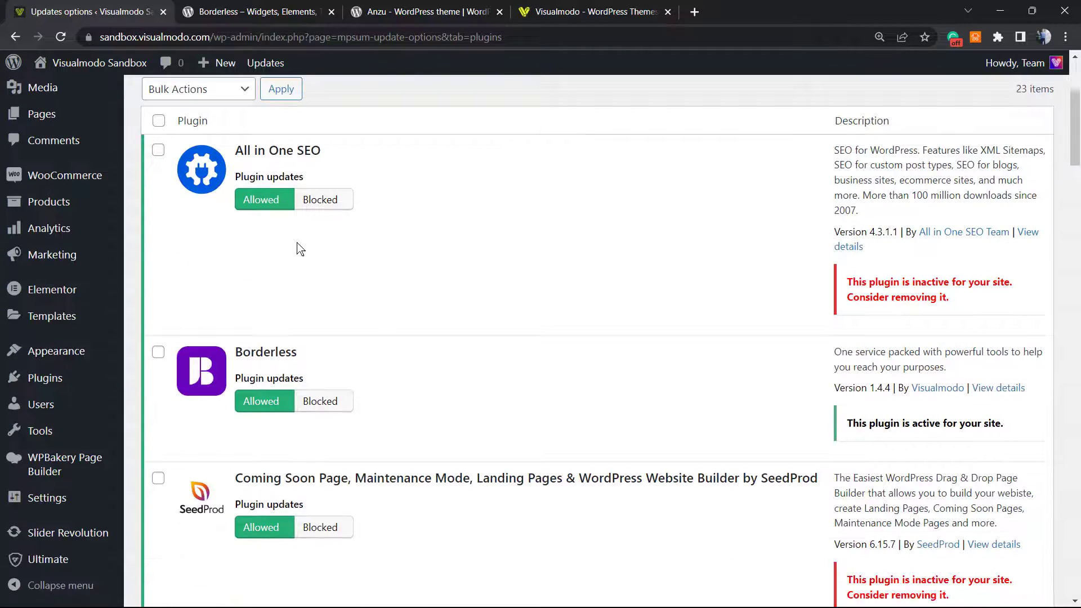
{"action": "scroll", "coordinate": [408, 295], "scroll_direction": "down", "scroll_amount": 3}
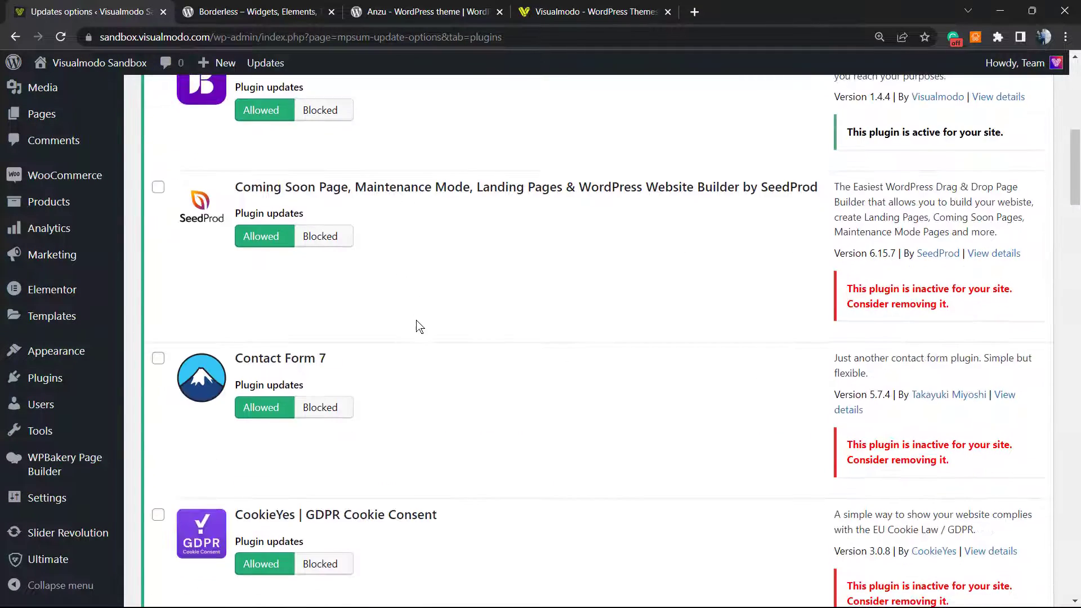
{"action": "scroll", "coordinate": [417, 327], "scroll_direction": "down", "scroll_amount": 2}
{"action": "scroll", "coordinate": [414, 330], "scroll_direction": "up", "scroll_amount": 2}
{"action": "scroll", "coordinate": [414, 333], "scroll_direction": "up", "scroll_amount": 3}
{"action": "scroll", "coordinate": [409, 334], "scroll_direction": "up", "scroll_amount": 2}
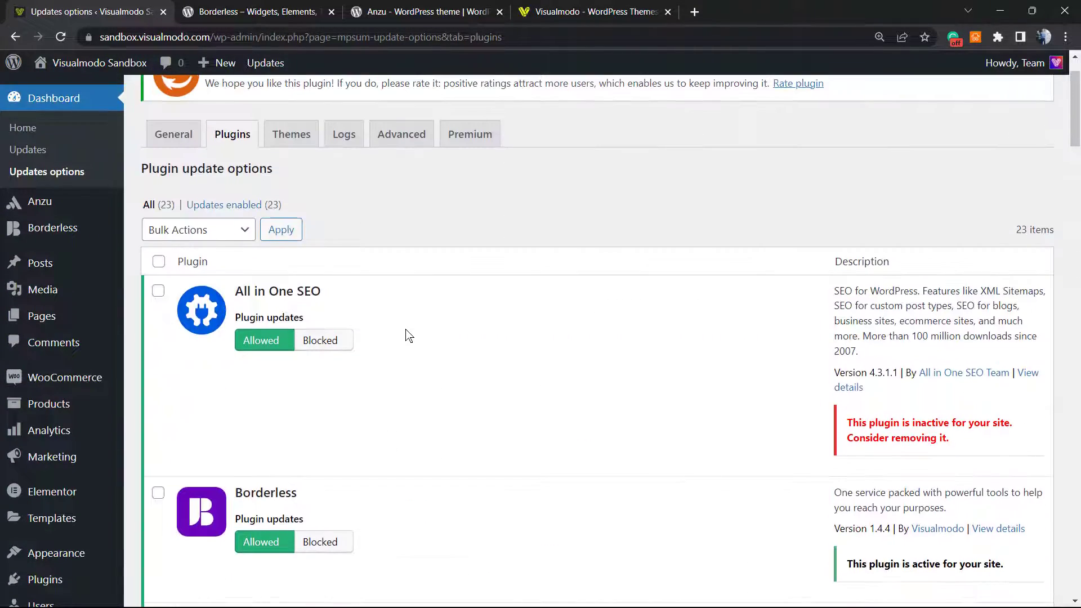
{"action": "scroll", "coordinate": [388, 313], "scroll_direction": "up", "scroll_amount": 1}
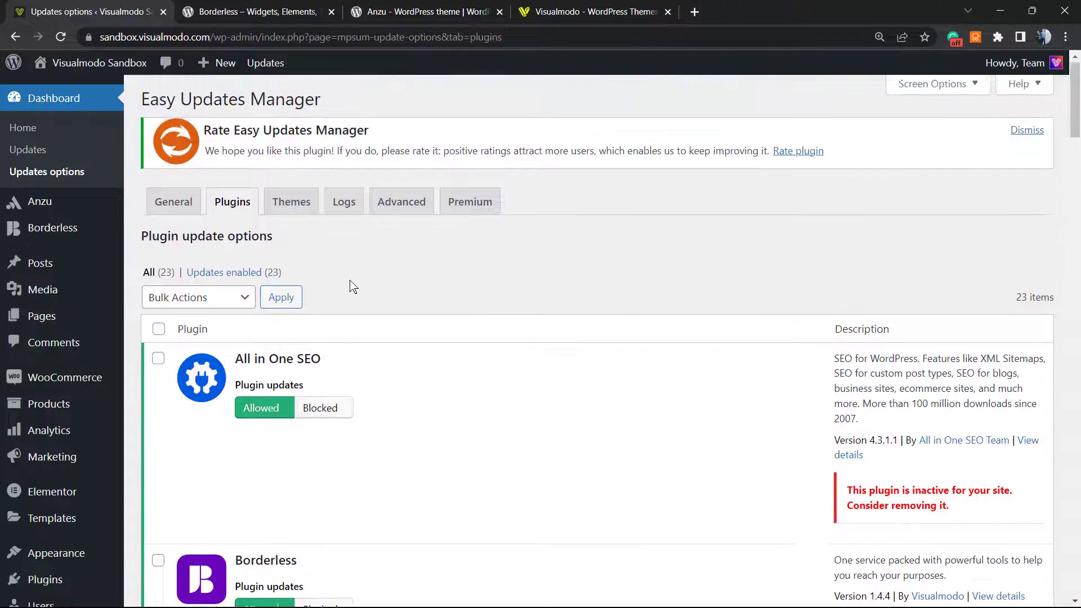
{"action": "left_click", "coordinate": [301, 208]}
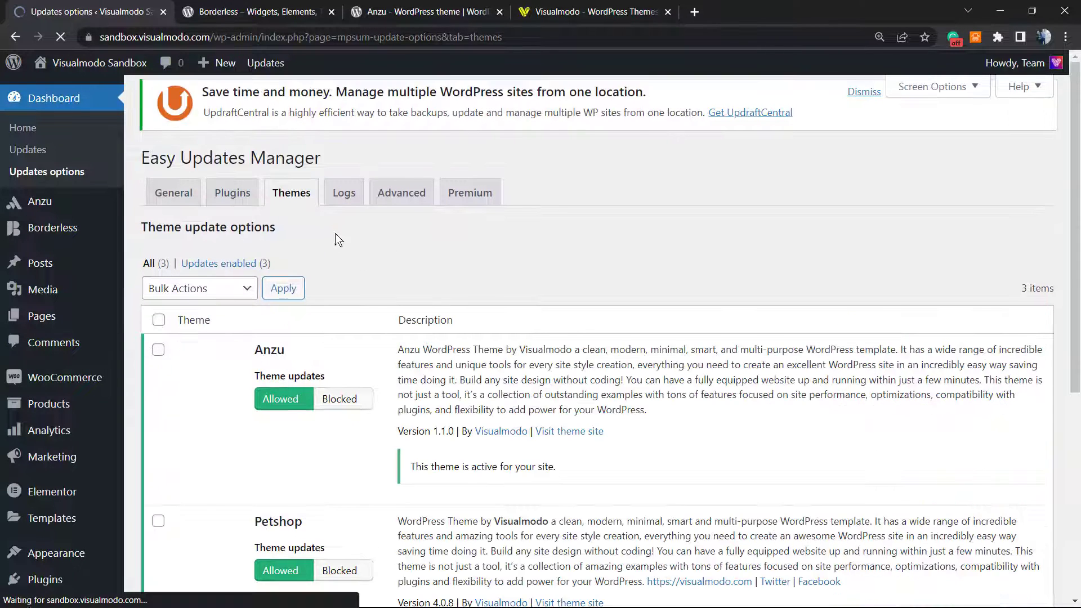
{"action": "left_click", "coordinate": [354, 211]}
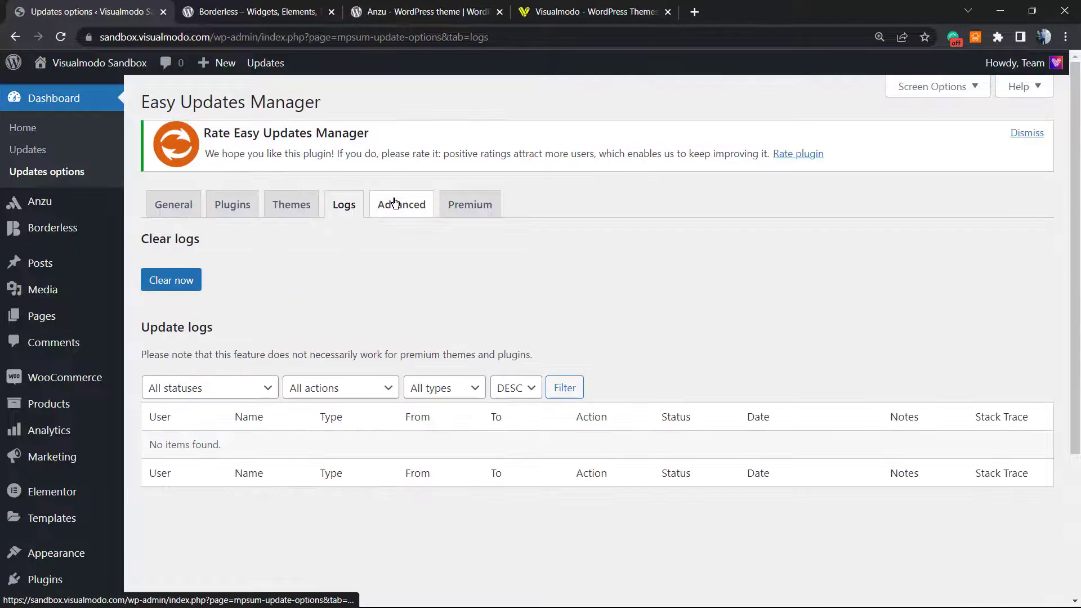
View the Advanced exclude-users options, then the Premium tab's feature list
{"action": "left_click", "coordinate": [402, 211]}
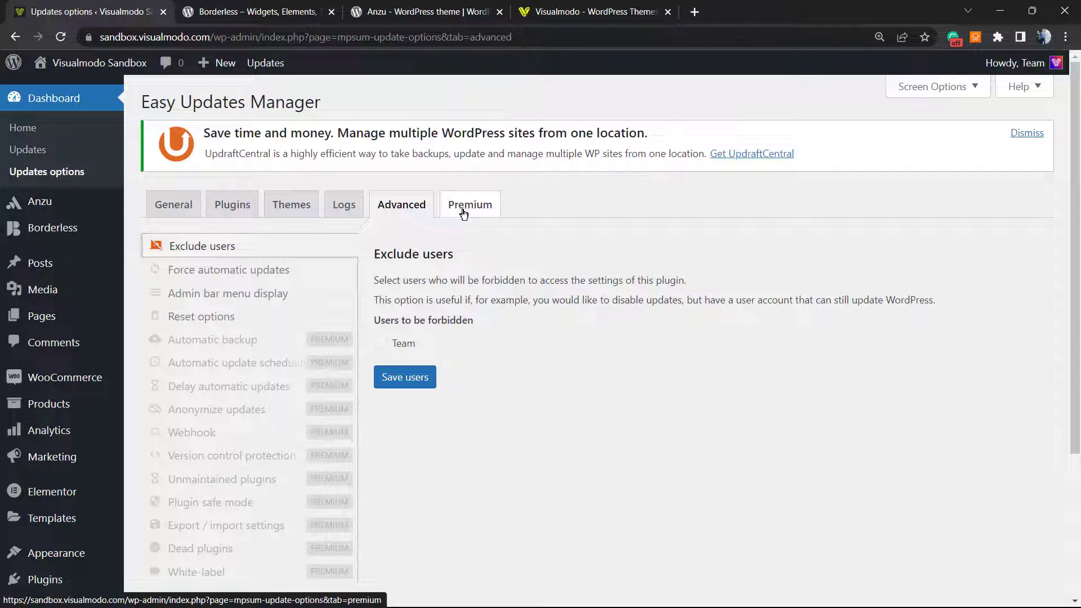
{"action": "left_click", "coordinate": [464, 213]}
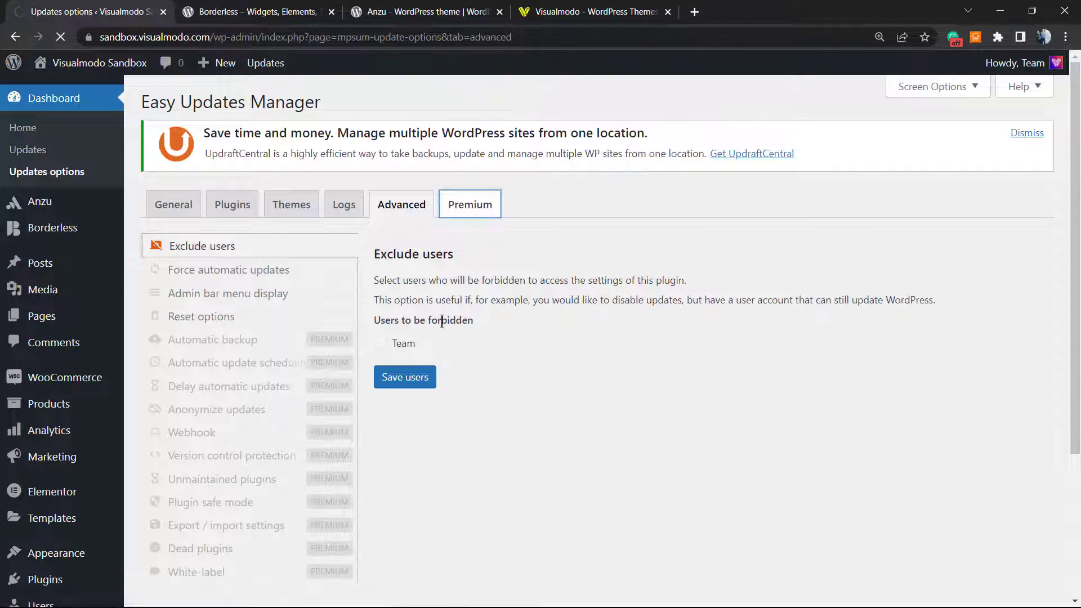
{"action": "scroll", "coordinate": [434, 345], "scroll_direction": "down", "scroll_amount": 2}
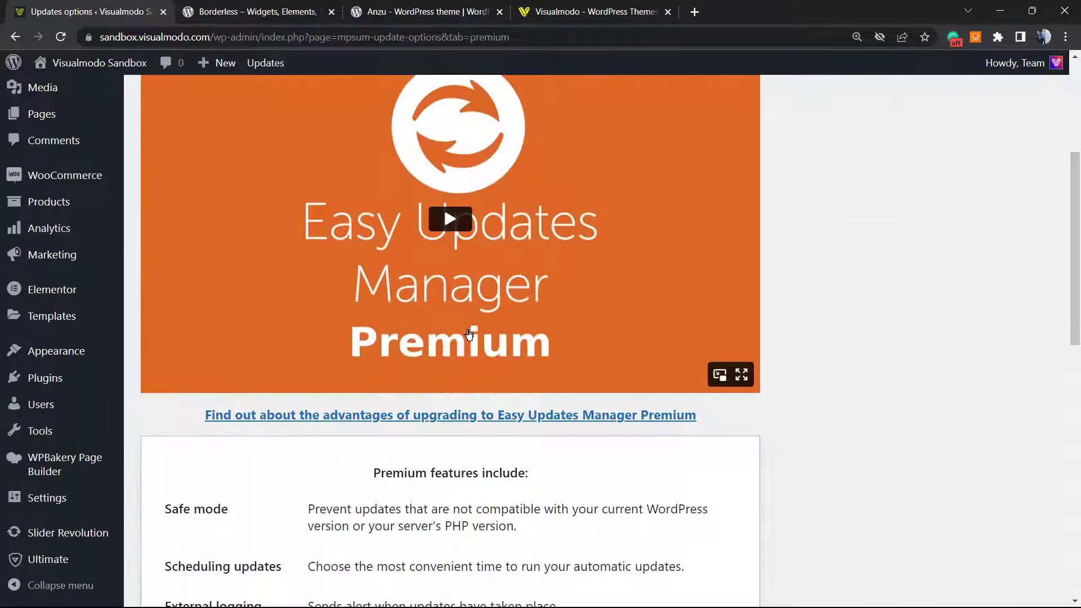
{"action": "scroll", "coordinate": [473, 350], "scroll_direction": "down", "scroll_amount": 4}
{"action": "scroll", "coordinate": [457, 346], "scroll_direction": "up", "scroll_amount": 2}
{"action": "scroll", "coordinate": [397, 313], "scroll_direction": "up", "scroll_amount": 5}
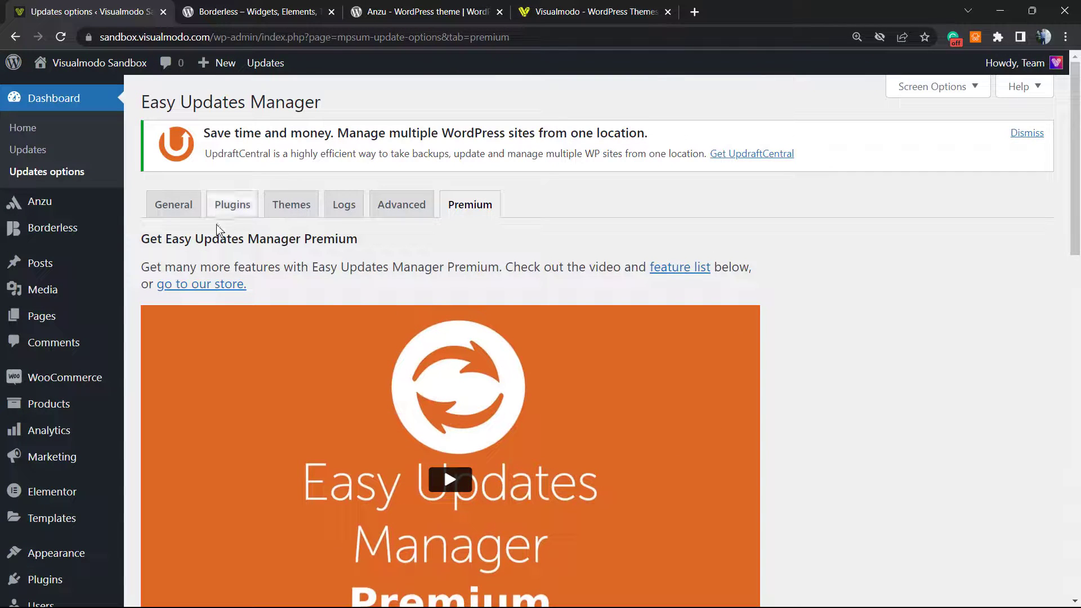
Return to the General tab and review the core, plugin, theme and translation settings
{"action": "left_click", "coordinate": [181, 206]}
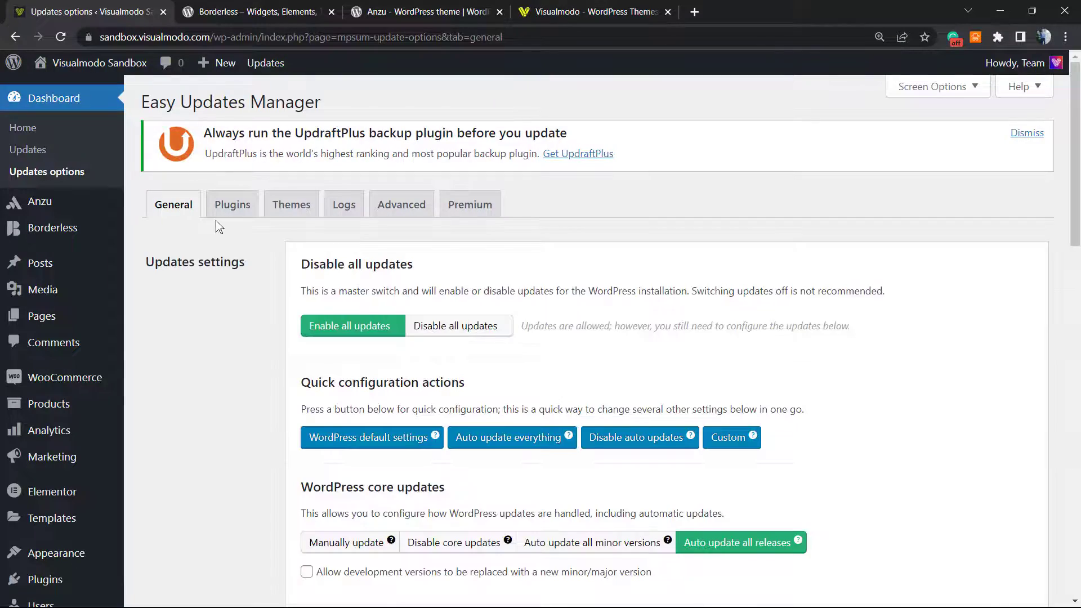
{"action": "scroll", "coordinate": [379, 307], "scroll_direction": "down", "scroll_amount": 3}
{"action": "scroll", "coordinate": [338, 254], "scroll_direction": "up", "scroll_amount": 3}
{"action": "scroll", "coordinate": [441, 295], "scroll_direction": "down", "scroll_amount": 5}
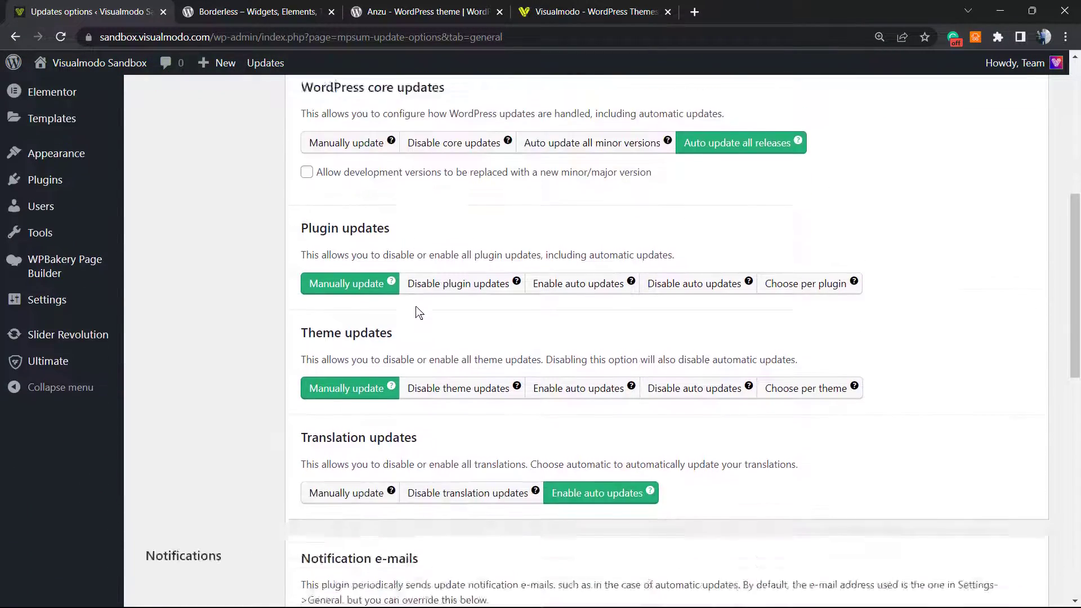
{"action": "scroll", "coordinate": [416, 312], "scroll_direction": "up", "scroll_amount": 3}
{"action": "scroll", "coordinate": [414, 317], "scroll_direction": "down", "scroll_amount": 1}
{"action": "scroll", "coordinate": [412, 324], "scroll_direction": "down", "scroll_amount": 1}
{"action": "scroll", "coordinate": [410, 335], "scroll_direction": "down", "scroll_amount": 2}
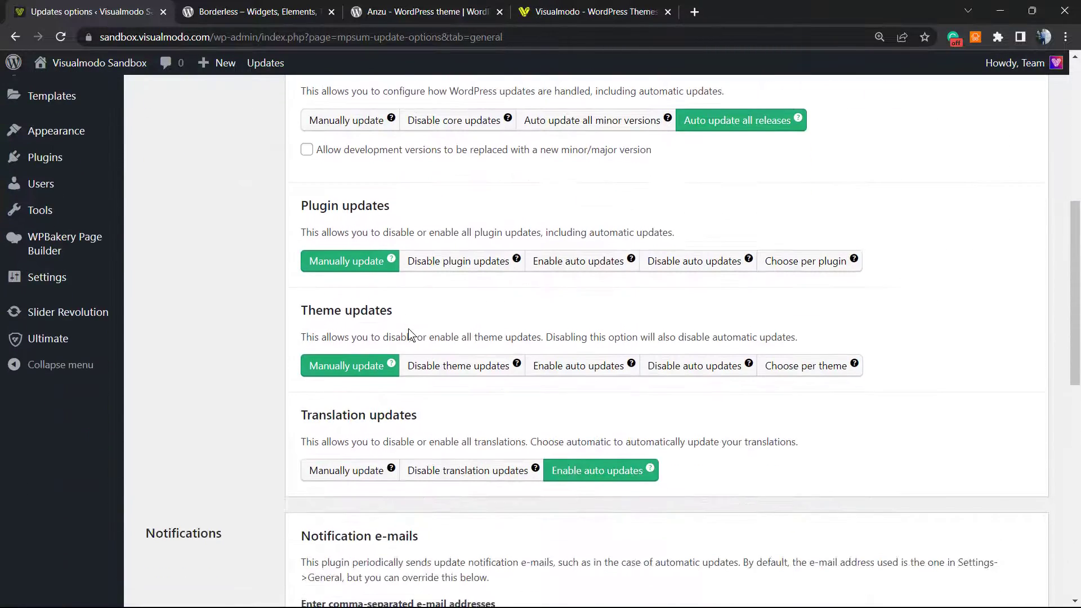
{"action": "scroll", "coordinate": [410, 332], "scroll_direction": "down", "scroll_amount": 2}
{"action": "scroll", "coordinate": [411, 334], "scroll_direction": "down", "scroll_amount": 3}
{"action": "scroll", "coordinate": [414, 341], "scroll_direction": "up", "scroll_amount": 3}
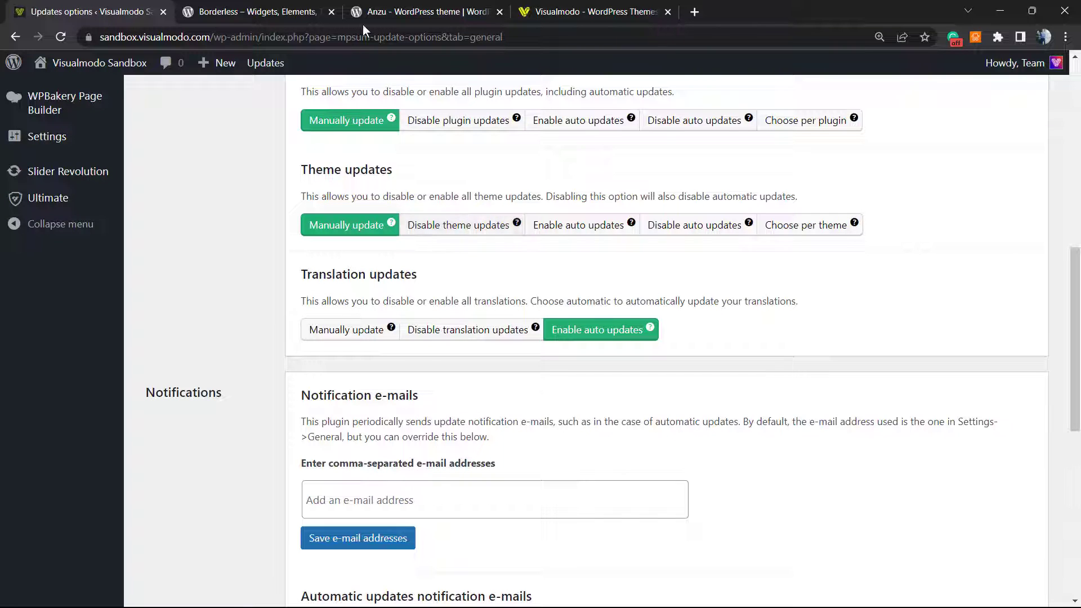
Show the Borderless plugin page with its title highlighted, then go to the Anzu theme page
{"action": "left_click", "coordinate": [251, 11]}
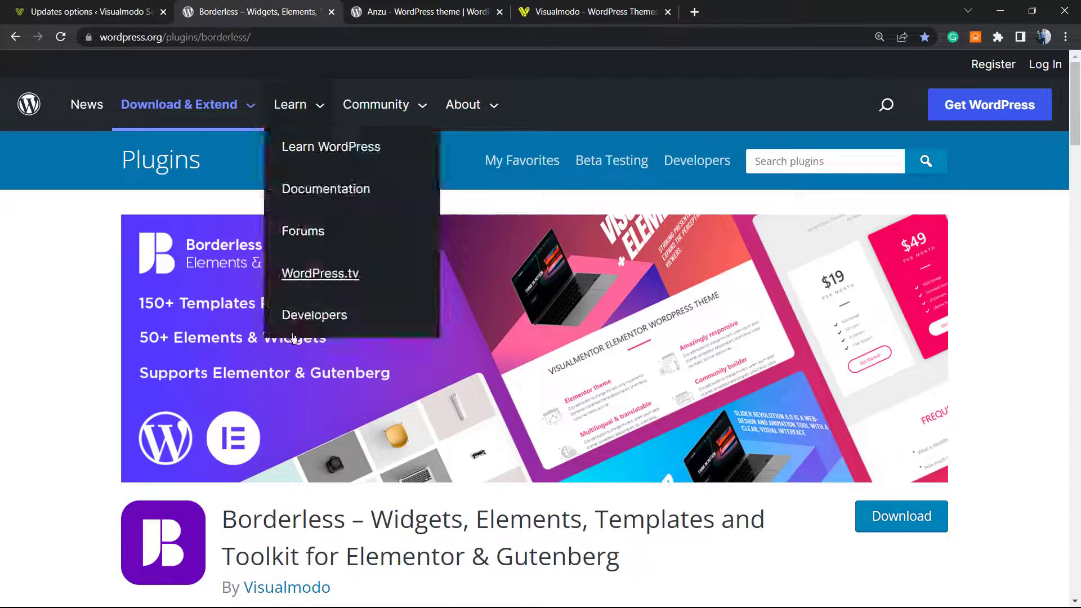
{"action": "scroll", "coordinate": [222, 415], "scroll_direction": "down", "scroll_amount": 3}
{"action": "triple_click", "coordinate": [262, 309]}
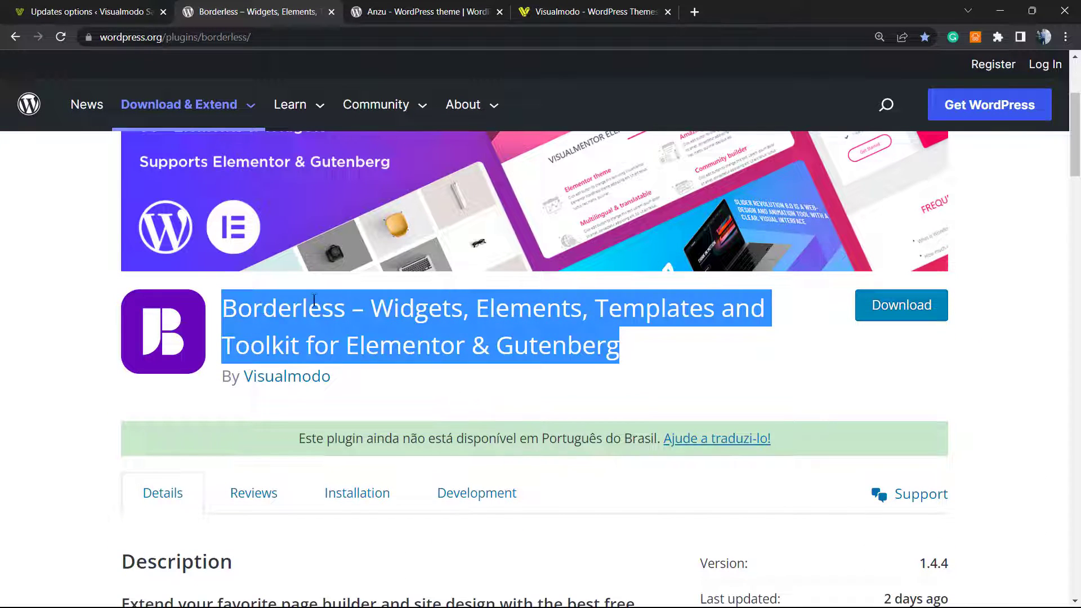
{"action": "scroll", "coordinate": [321, 321], "scroll_direction": "up", "scroll_amount": 3}
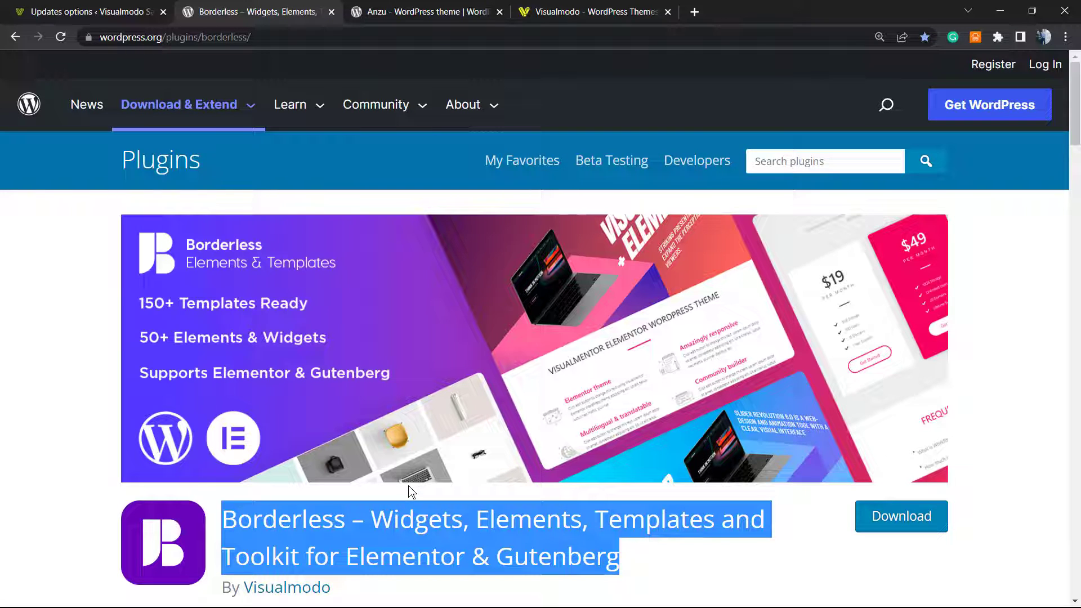
{"action": "double_click", "coordinate": [297, 524]}
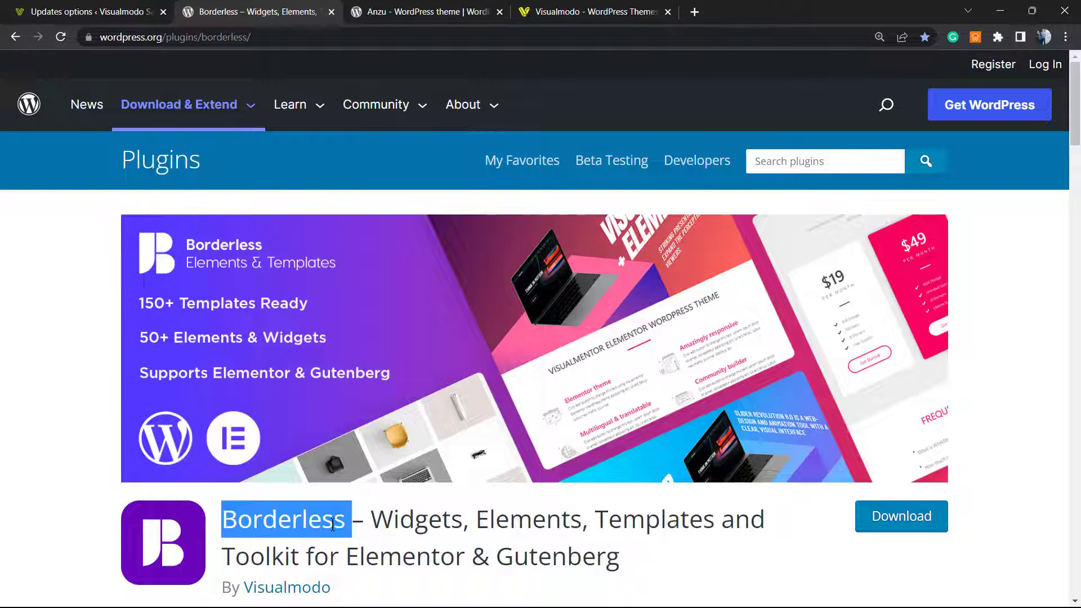
{"action": "left_click", "coordinate": [415, 11]}
{"action": "mouse_move", "coordinate": [383, 104]}
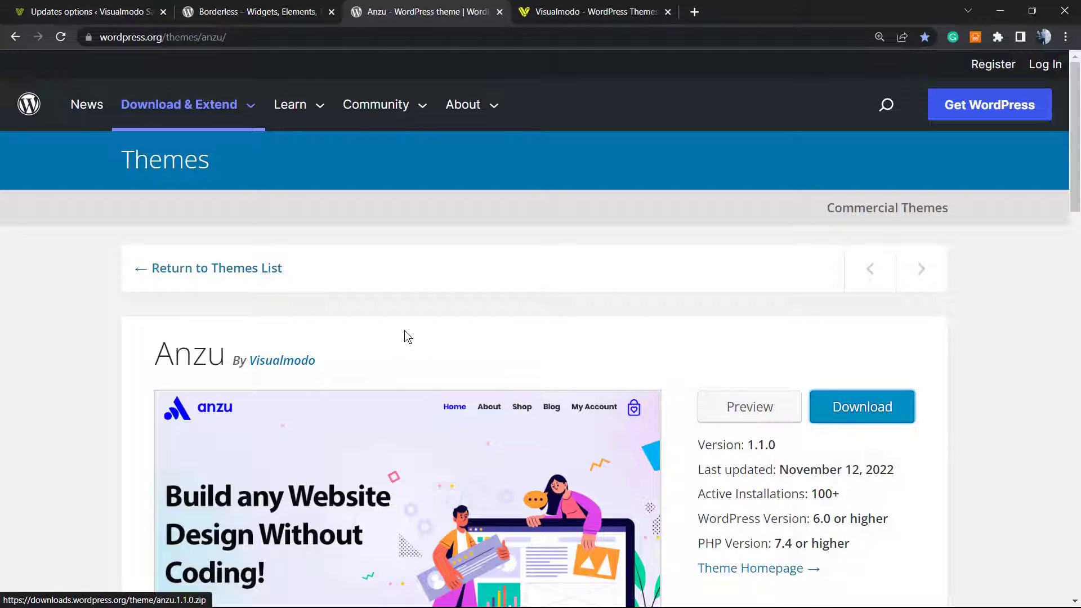
Highlight the Anzu theme name, then move on to the Visualmodo website
{"action": "double_click", "coordinate": [187, 355]}
{"action": "left_click", "coordinate": [592, 14]}
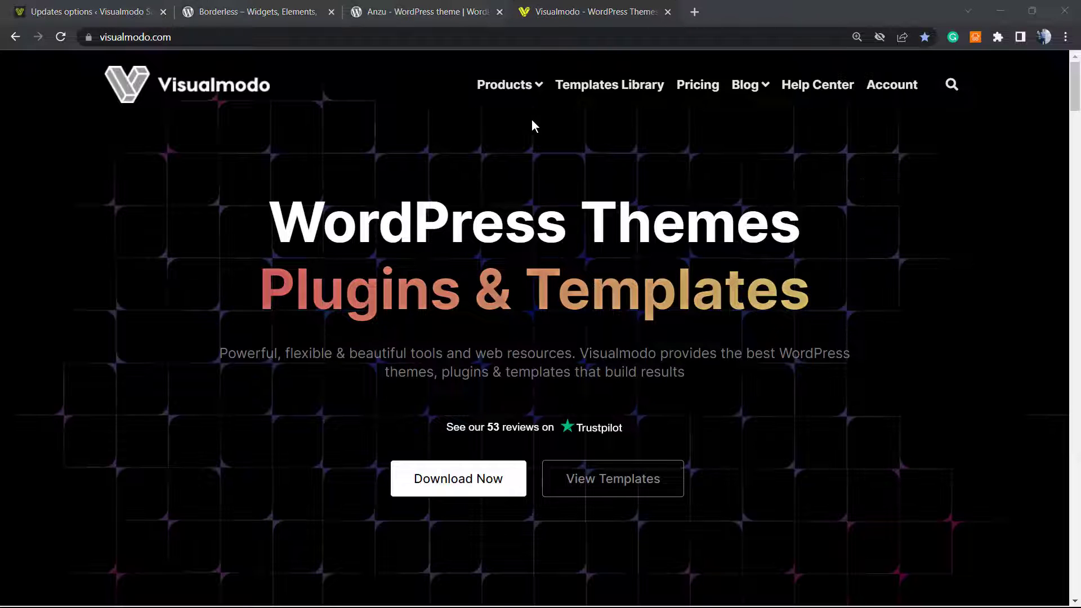
Open Visualmodo's Templates Library and scroll down to the Pasta and Tea House templates
{"action": "left_click", "coordinate": [591, 86]}
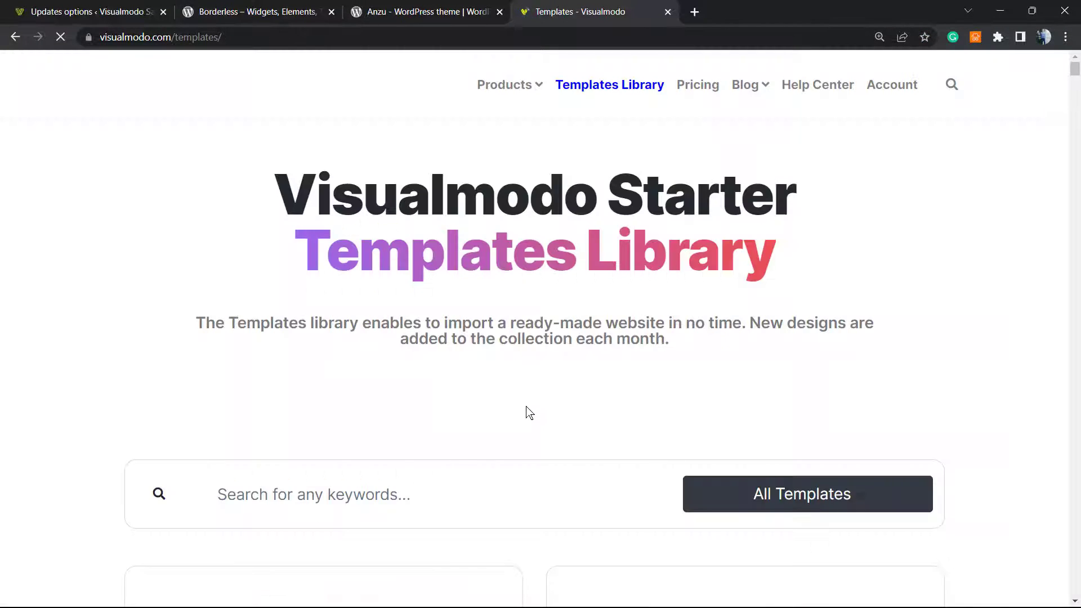
{"action": "scroll", "coordinate": [499, 385], "scroll_direction": "down", "scroll_amount": 1}
{"action": "scroll", "coordinate": [509, 369], "scroll_direction": "down", "scroll_amount": 4}
{"action": "scroll", "coordinate": [518, 366], "scroll_direction": "down", "scroll_amount": 3}
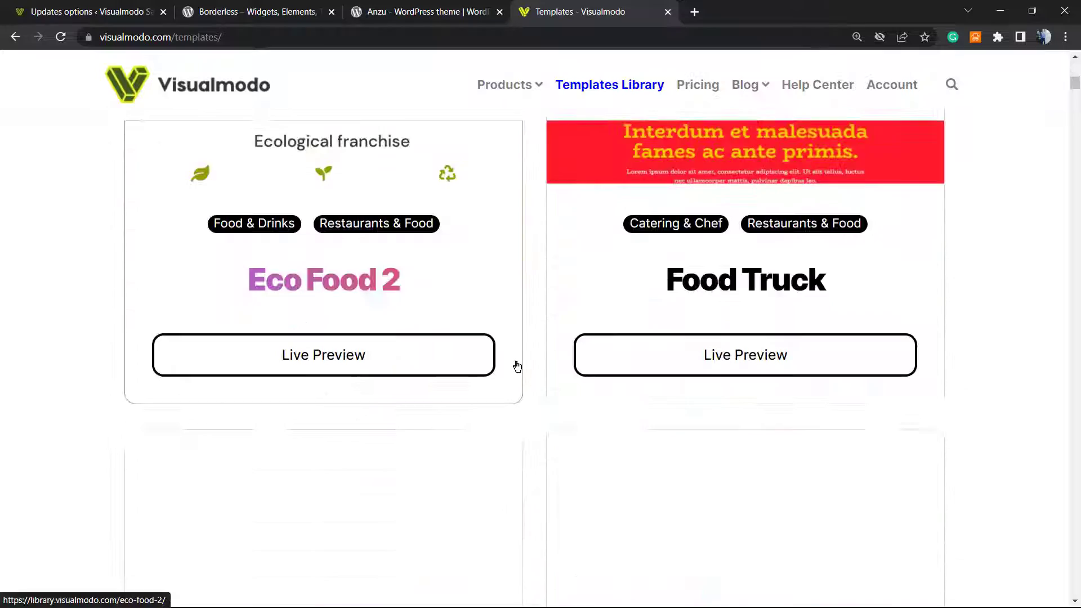
{"action": "scroll", "coordinate": [518, 366], "scroll_direction": "down", "scroll_amount": 3}
{"action": "scroll", "coordinate": [532, 367], "scroll_direction": "down", "scroll_amount": 3}
{"action": "scroll", "coordinate": [547, 362], "scroll_direction": "down", "scroll_amount": 4}
{"action": "scroll", "coordinate": [545, 364], "scroll_direction": "down", "scroll_amount": 4}
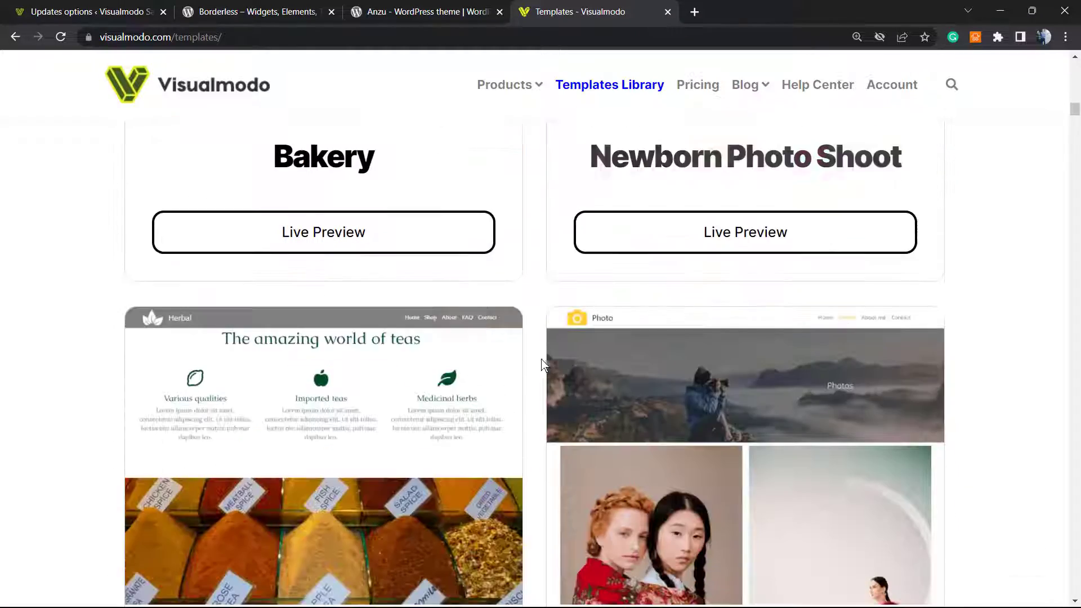
{"action": "scroll", "coordinate": [541, 364], "scroll_direction": "down", "scroll_amount": 4}
{"action": "scroll", "coordinate": [539, 367], "scroll_direction": "down", "scroll_amount": 4}
{"action": "scroll", "coordinate": [538, 367], "scroll_direction": "down", "scroll_amount": 4}
{"action": "scroll", "coordinate": [541, 373], "scroll_direction": "down", "scroll_amount": 5}
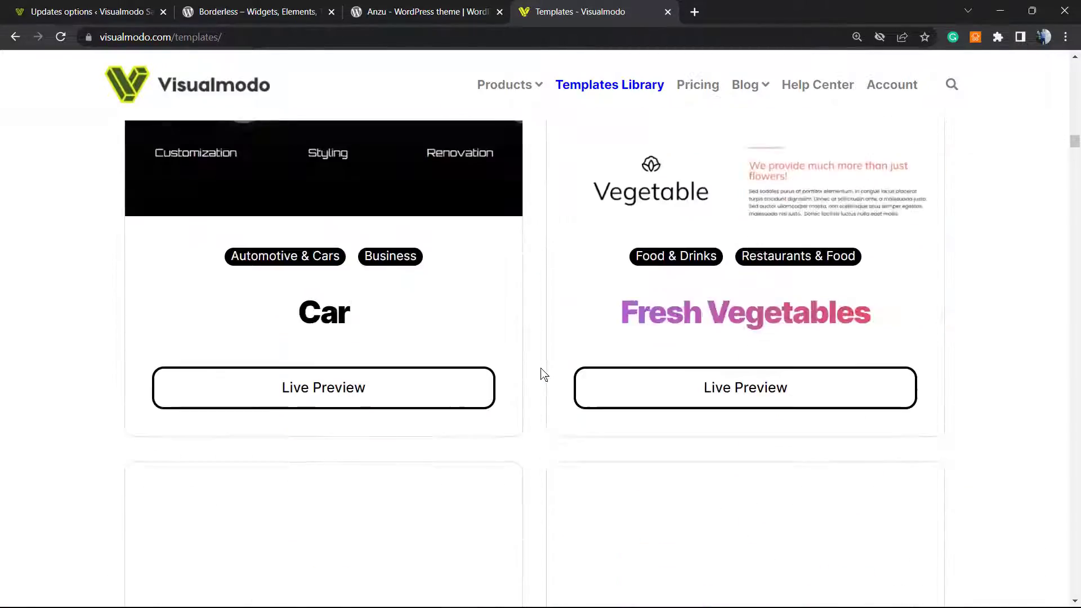
{"action": "scroll", "coordinate": [543, 374], "scroll_direction": "down", "scroll_amount": 4}
{"action": "scroll", "coordinate": [544, 374], "scroll_direction": "down", "scroll_amount": 4}
{"action": "scroll", "coordinate": [543, 373], "scroll_direction": "down", "scroll_amount": 4}
{"action": "scroll", "coordinate": [539, 388], "scroll_direction": "down", "scroll_amount": 4}
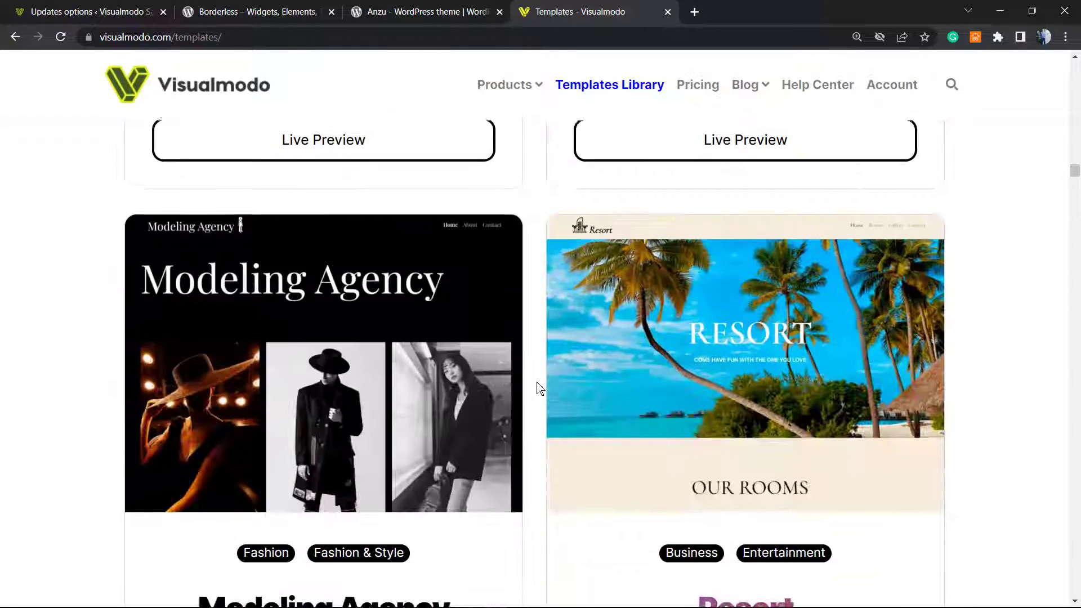
{"action": "scroll", "coordinate": [539, 389], "scroll_direction": "down", "scroll_amount": 4}
{"action": "scroll", "coordinate": [541, 388], "scroll_direction": "down", "scroll_amount": 4}
{"action": "scroll", "coordinate": [543, 390], "scroll_direction": "down", "scroll_amount": 4}
{"action": "scroll", "coordinate": [546, 394], "scroll_direction": "down", "scroll_amount": 4}
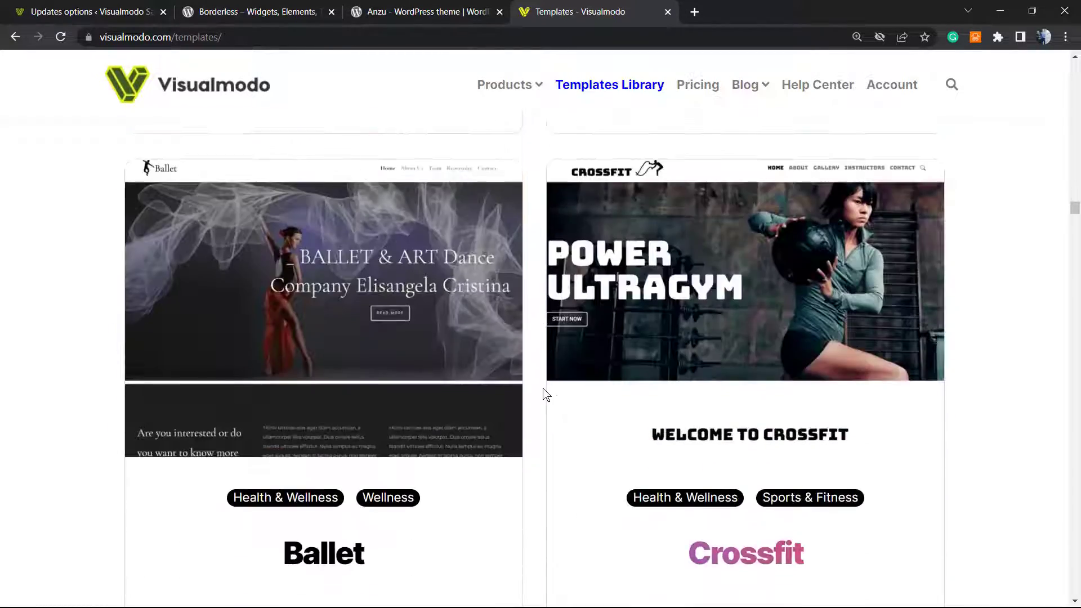
{"action": "scroll", "coordinate": [545, 395], "scroll_direction": "down", "scroll_amount": 5}
{"action": "scroll", "coordinate": [545, 393], "scroll_direction": "down", "scroll_amount": 5}
{"action": "scroll", "coordinate": [557, 355], "scroll_direction": "down", "scroll_amount": 4}
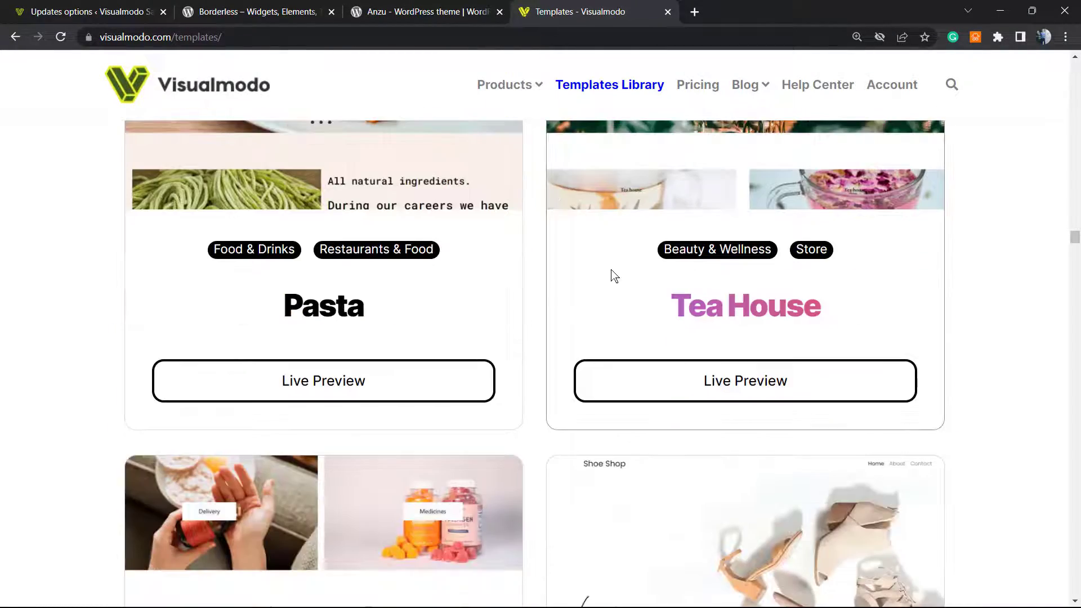